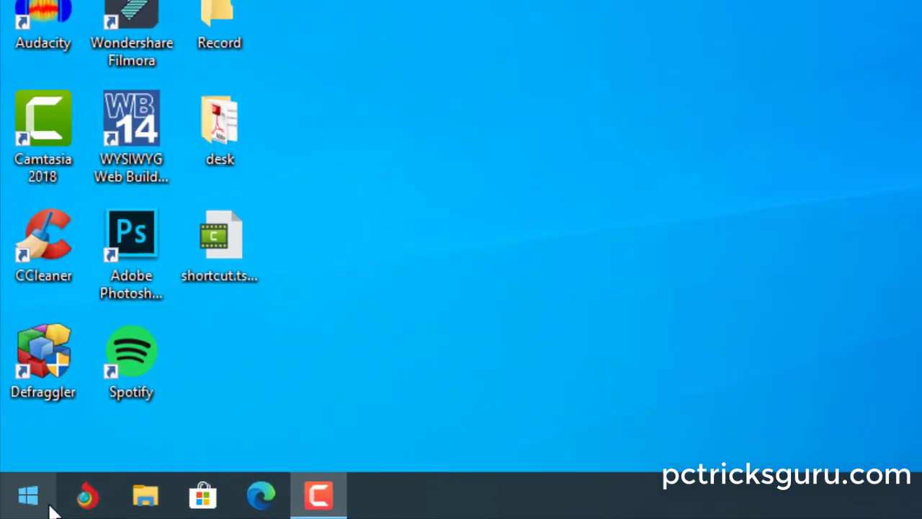
Open the installed programs list by running appwiz.cpl from the Run dialog
right_click(50, 506)
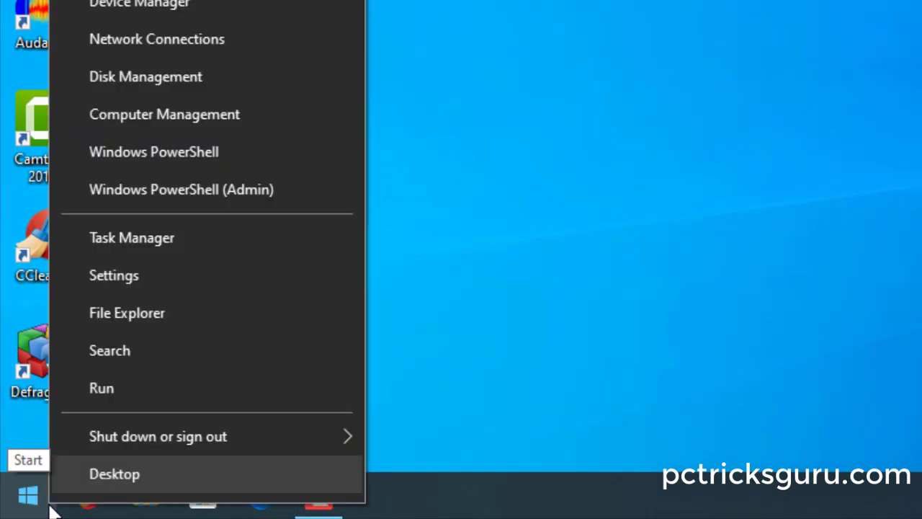
click(101, 401)
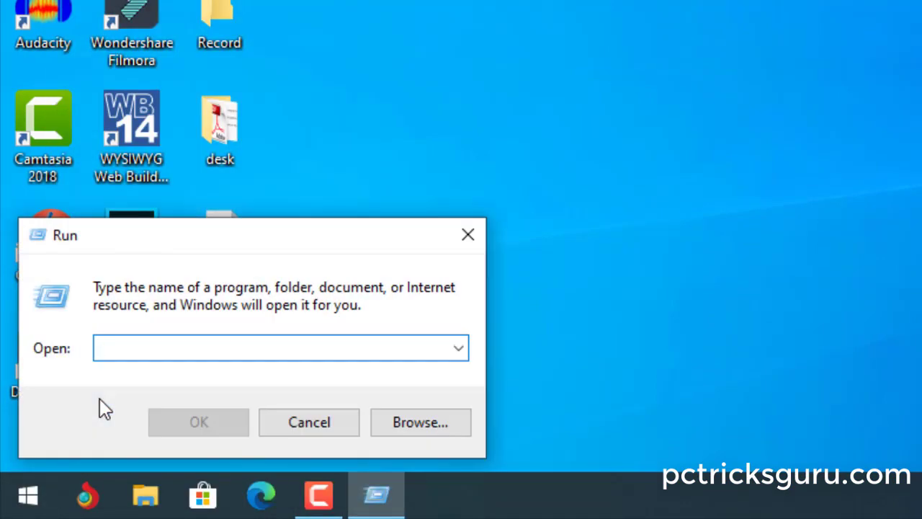
text(appwiz.c)
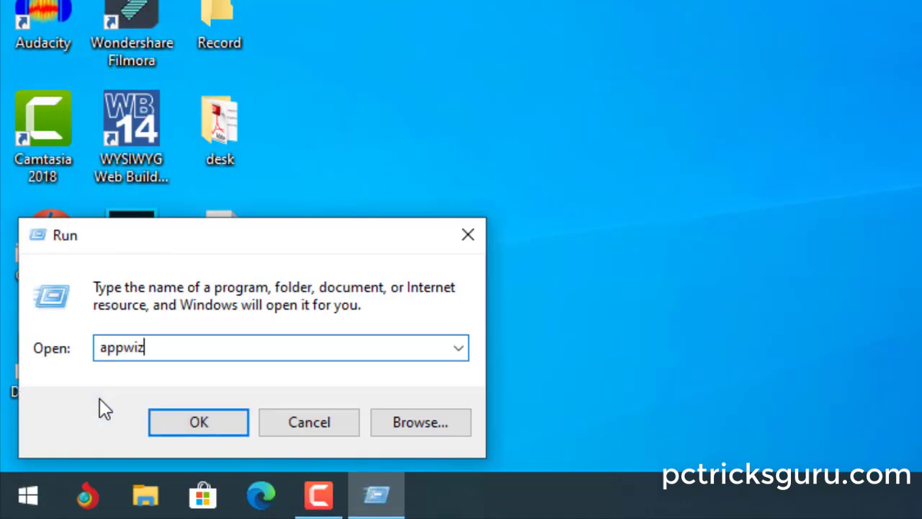
text(pl)
click(197, 422)
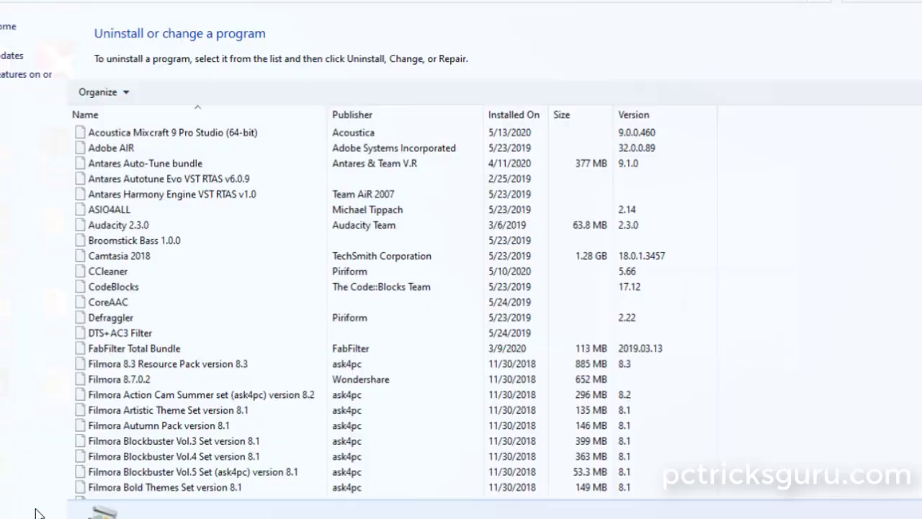
Locate Microsoft Office Professional Plus 2016 - en-us among the installed programs, check its available actions, and close the window
click(108, 397)
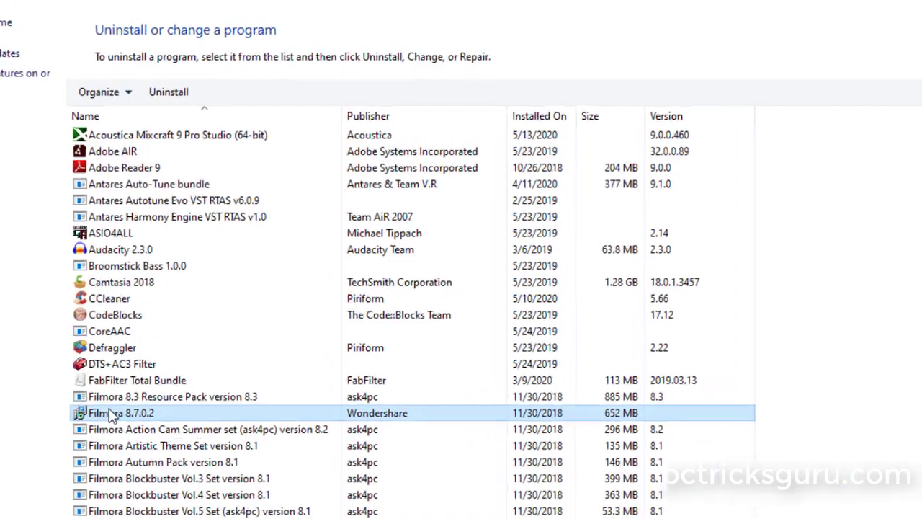
scroll(144, 288, down, 10)
click(144, 165)
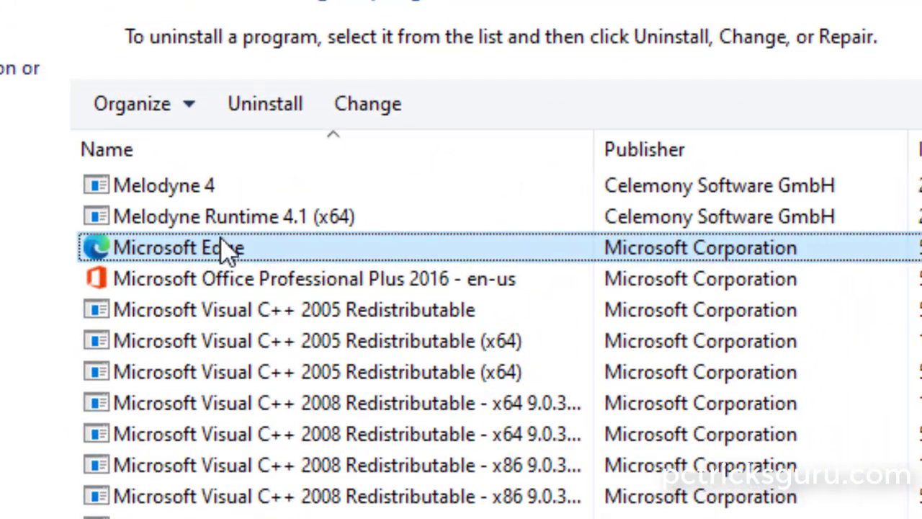
click(182, 286)
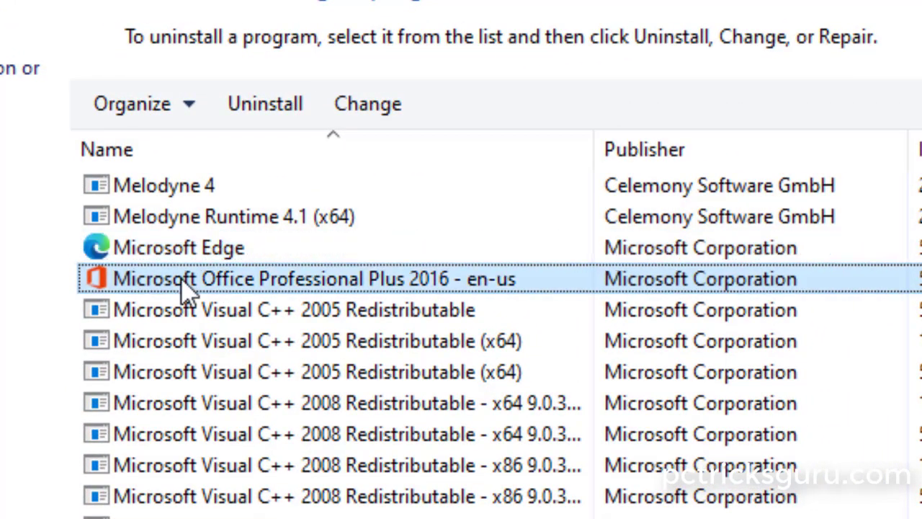
right_click(182, 286)
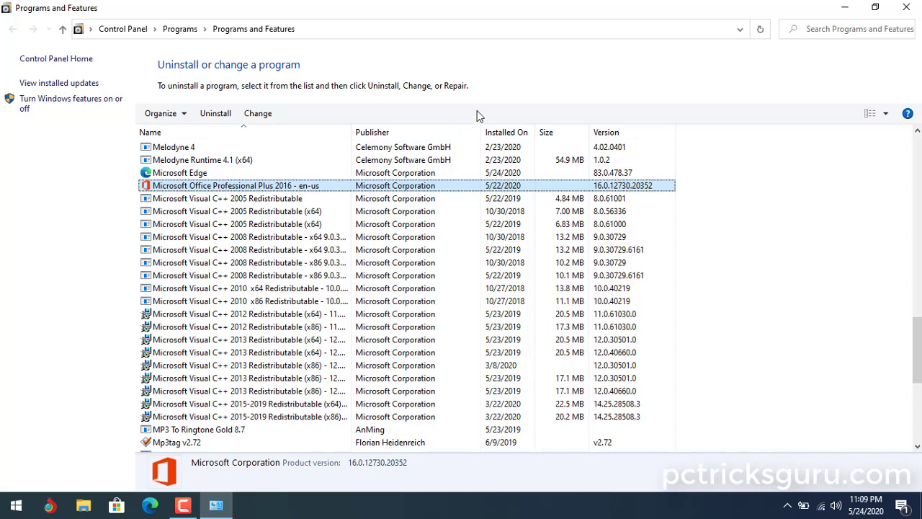
click(905, 8)
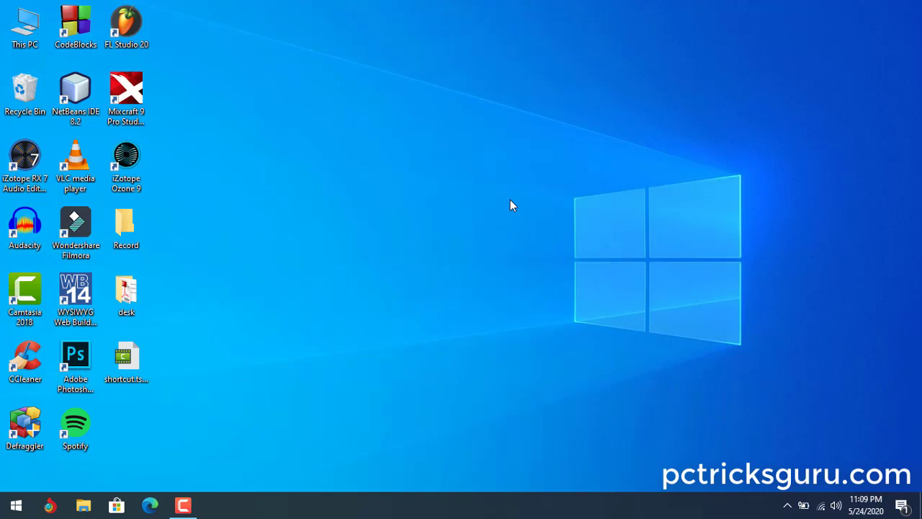
Open the web browser and download o15-ctrremove.diagcab from tinyurl.com/oldofficefixitdirect, saving it to the Desktop
click(52, 507)
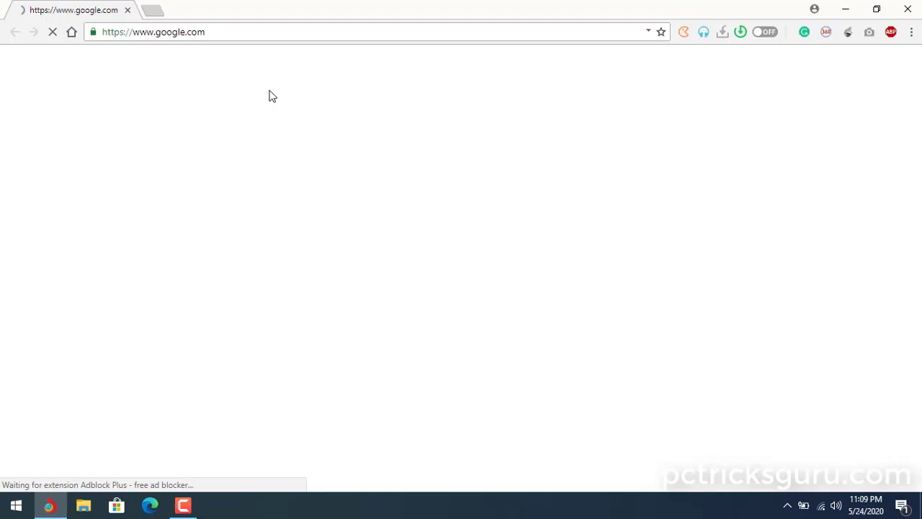
click(282, 32)
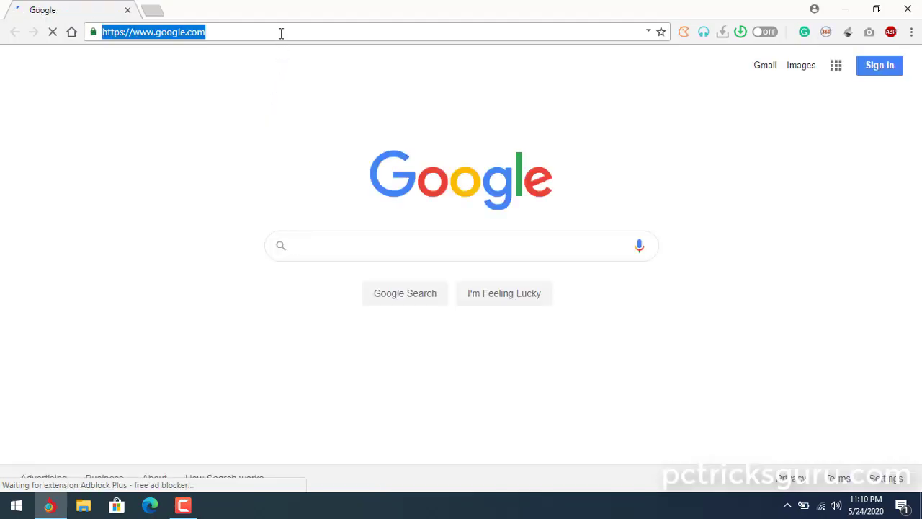
text(tiny)
text(url)
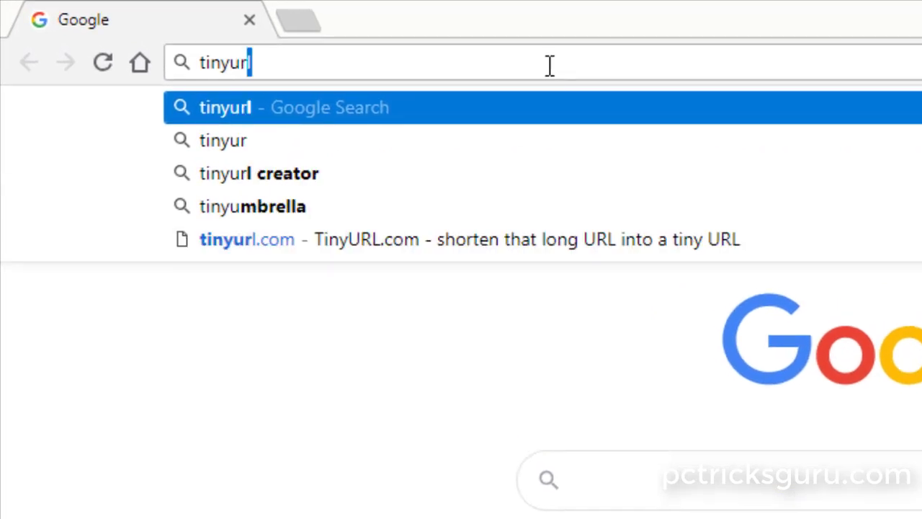
text(.com)
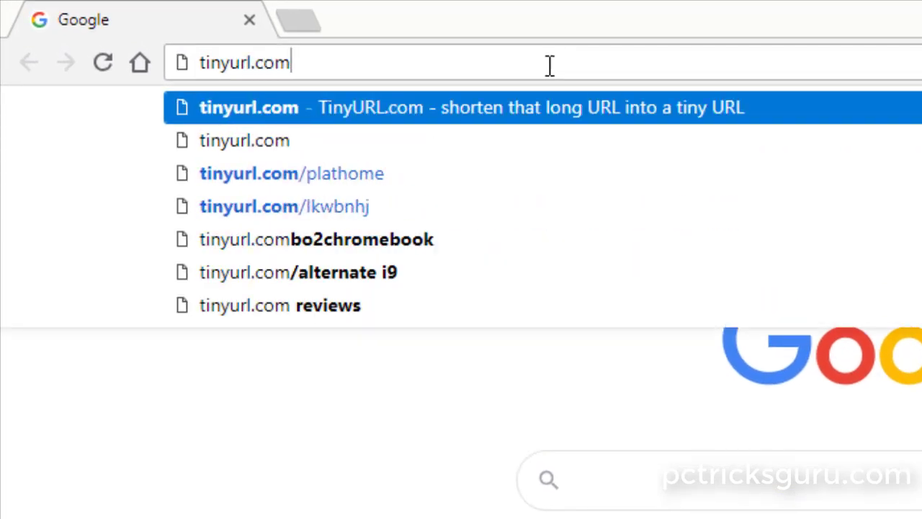
text(/old)
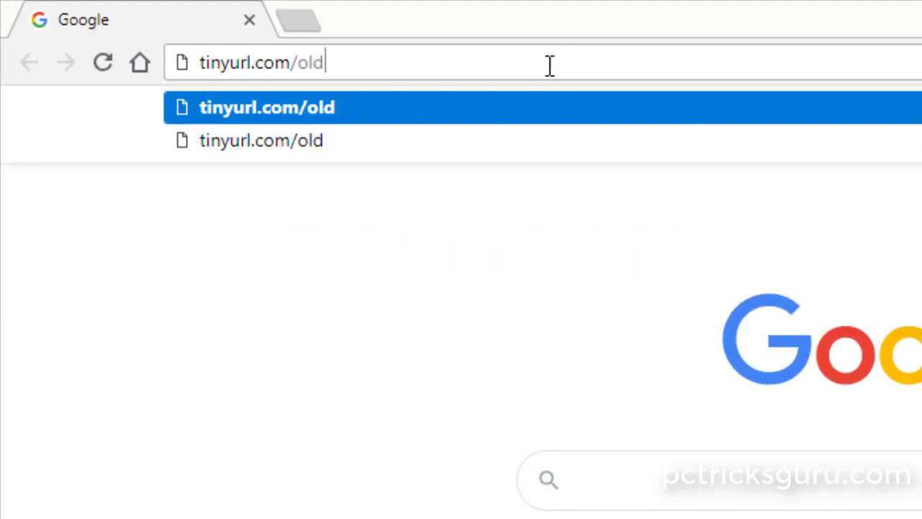
text(office)
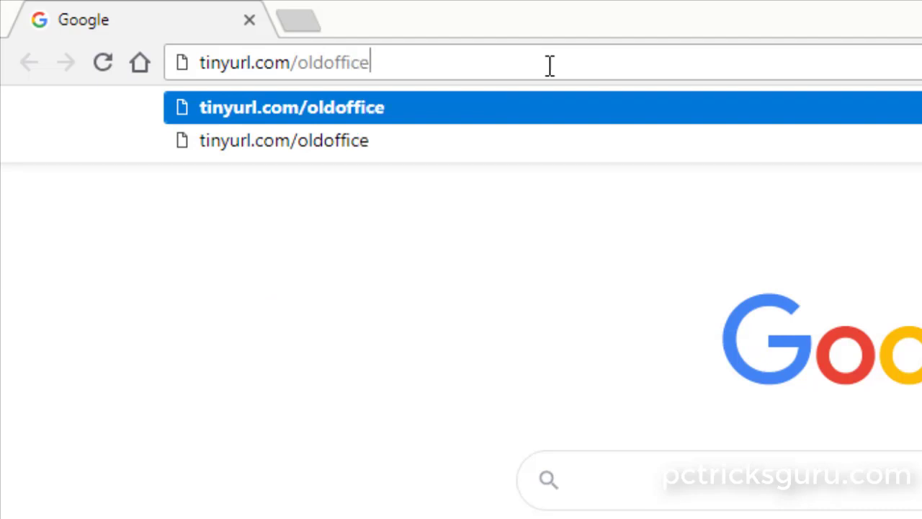
text(fixit)
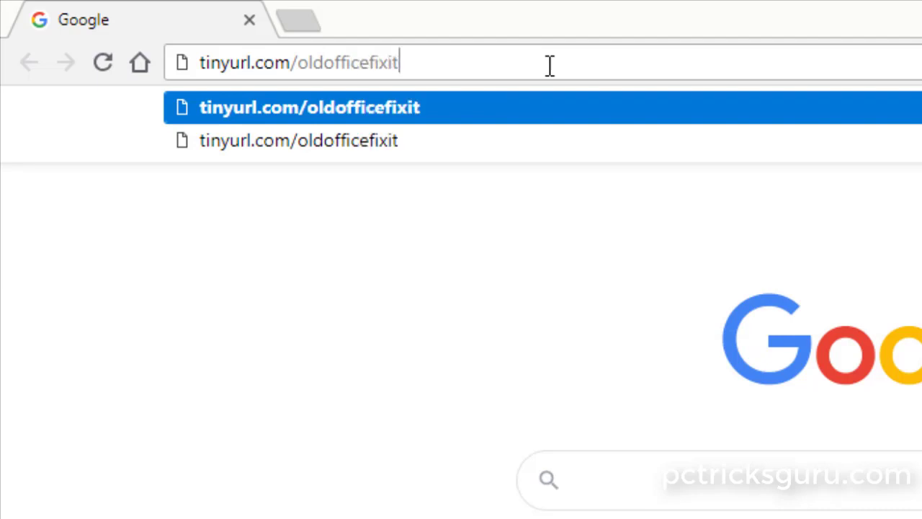
text(direct)
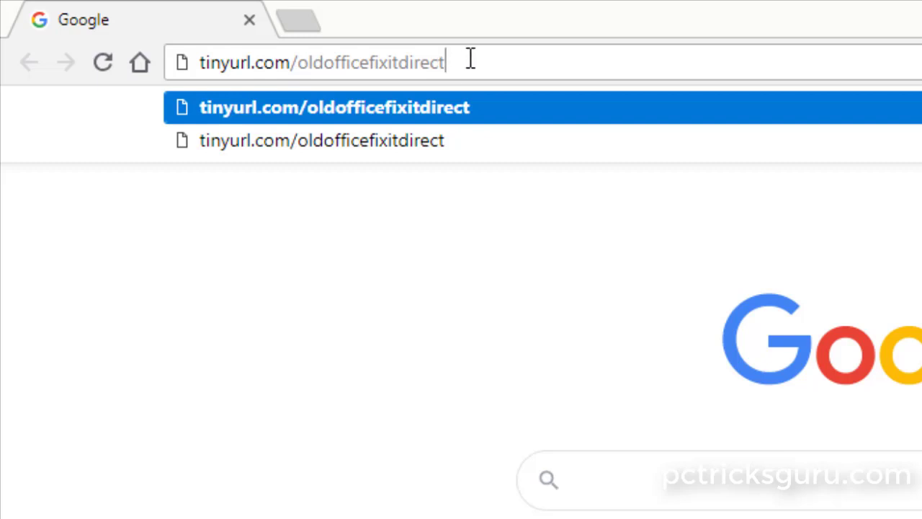
key(Return)
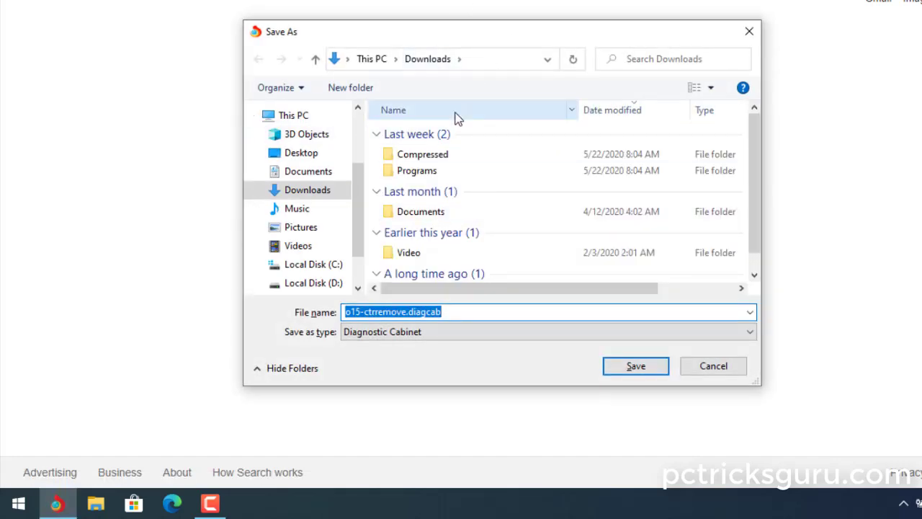
click(317, 154)
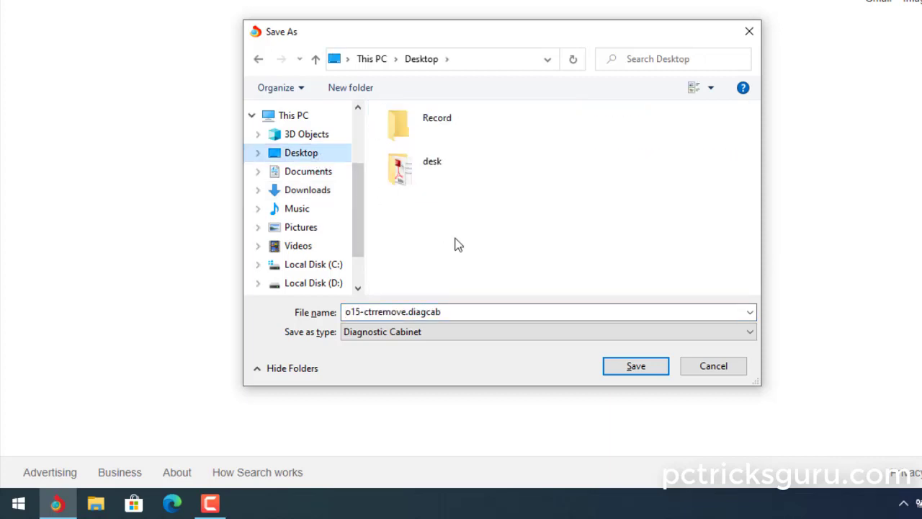
click(624, 365)
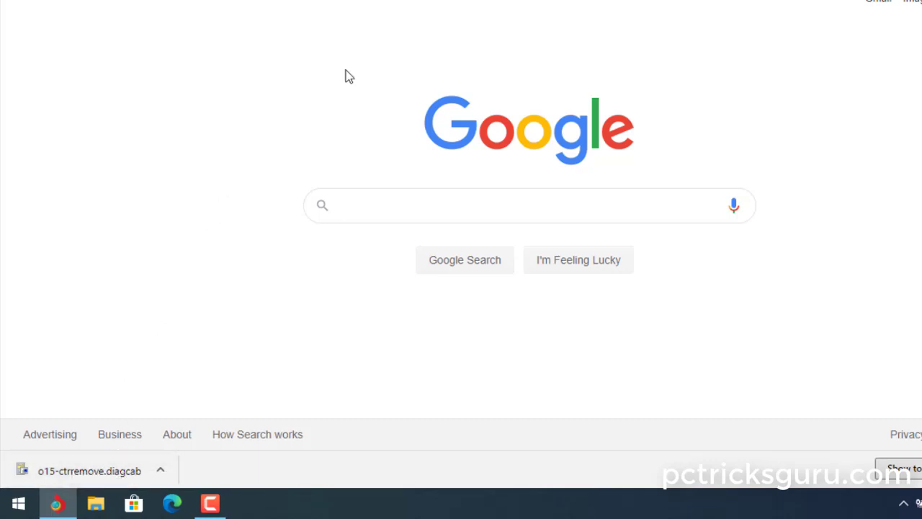
Run the downloaded Office uninstaller and agree to remove all Office installations
click(109, 469)
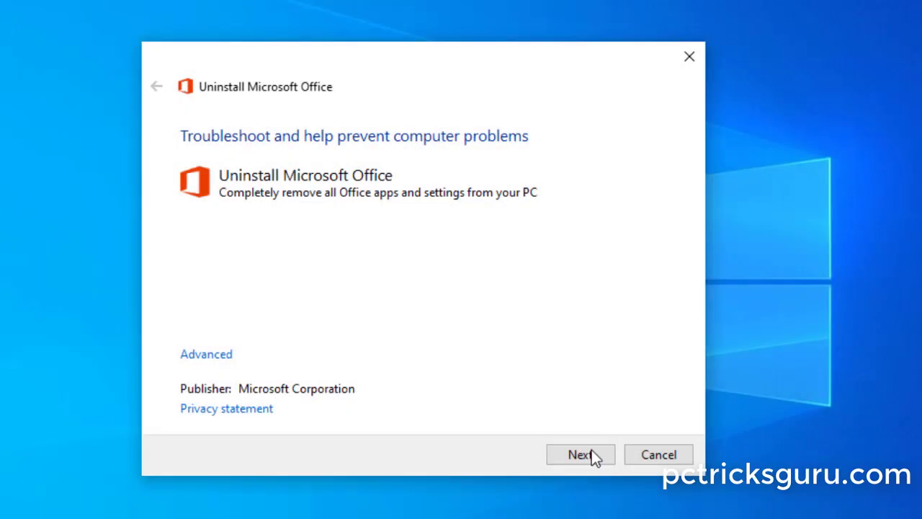
click(589, 454)
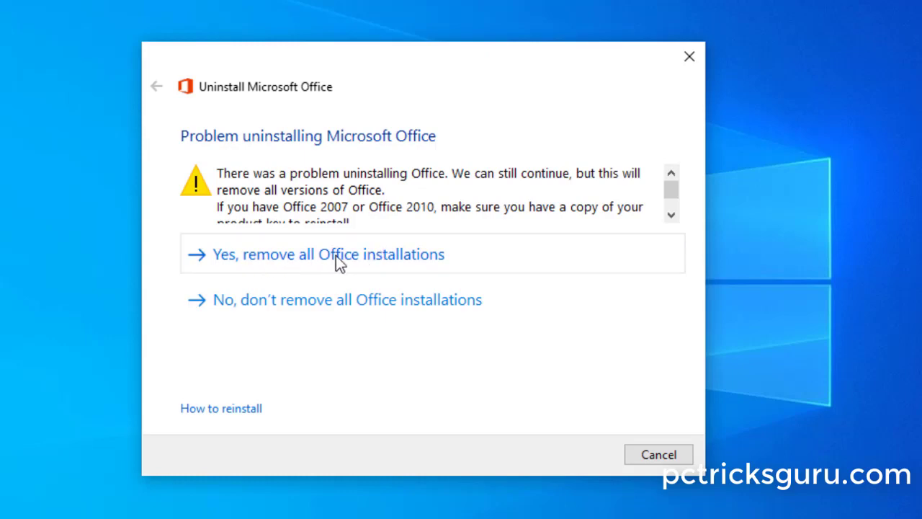
click(367, 256)
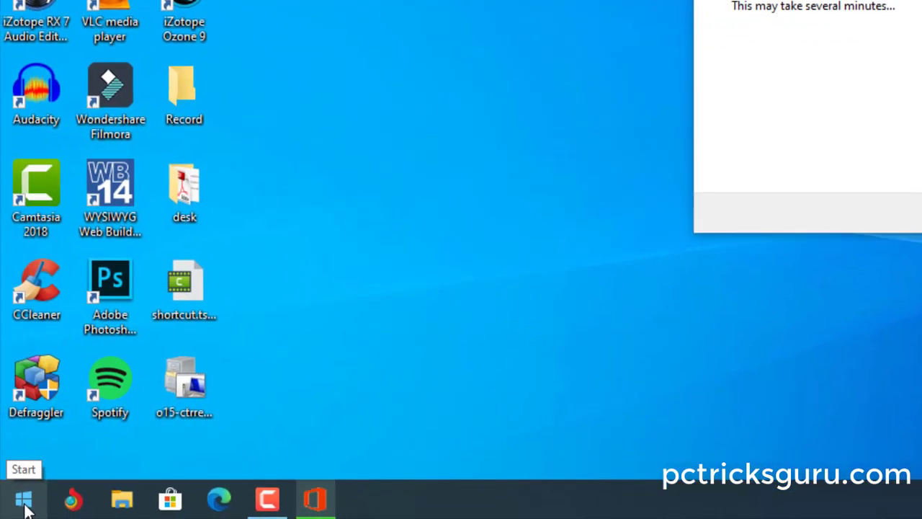
Open the %appdata% folder from the Run dialog and go into its Microsoft folder
right_click(22, 503)
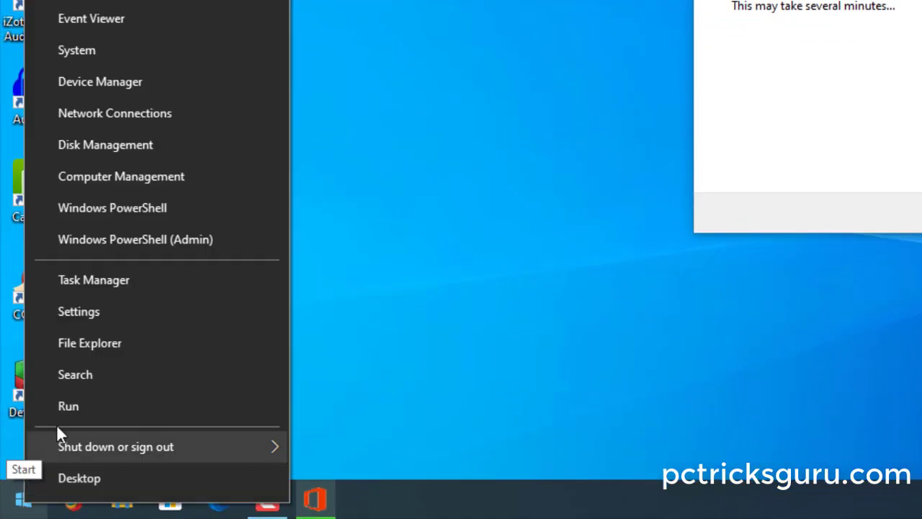
click(83, 405)
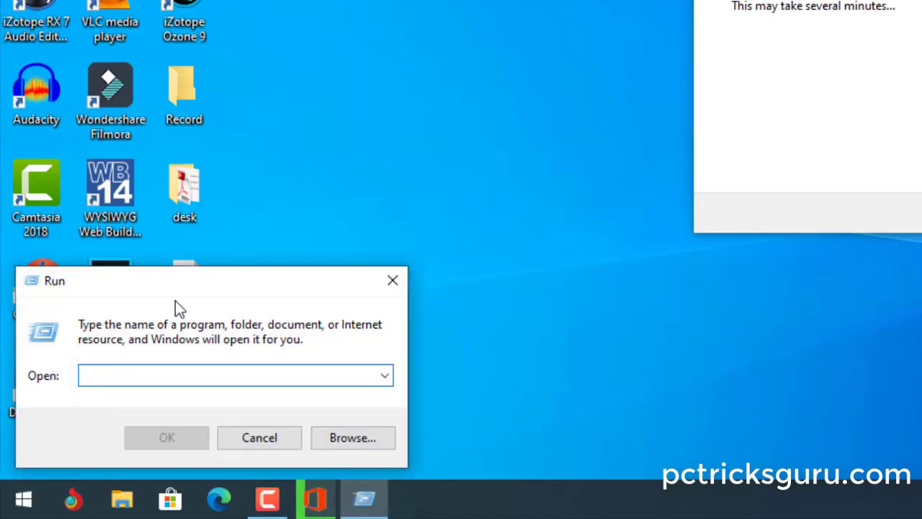
text(%)
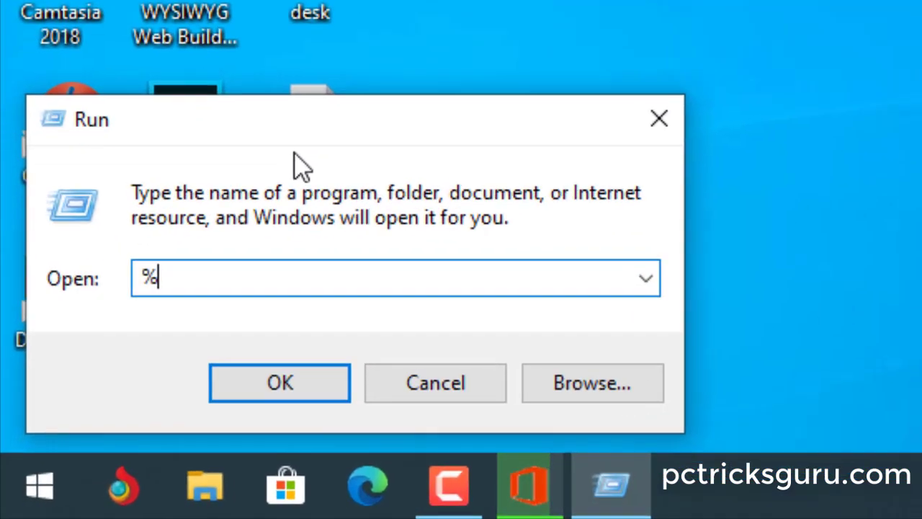
text(appdata)
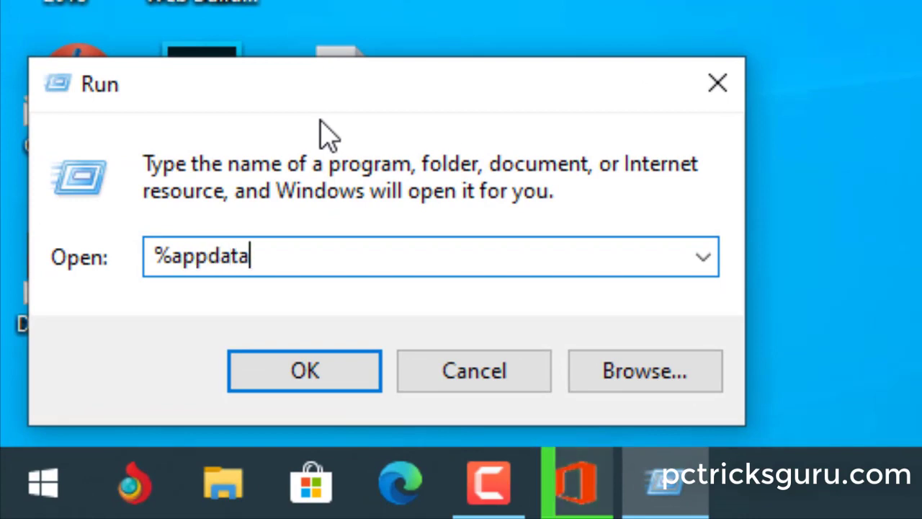
text(%)
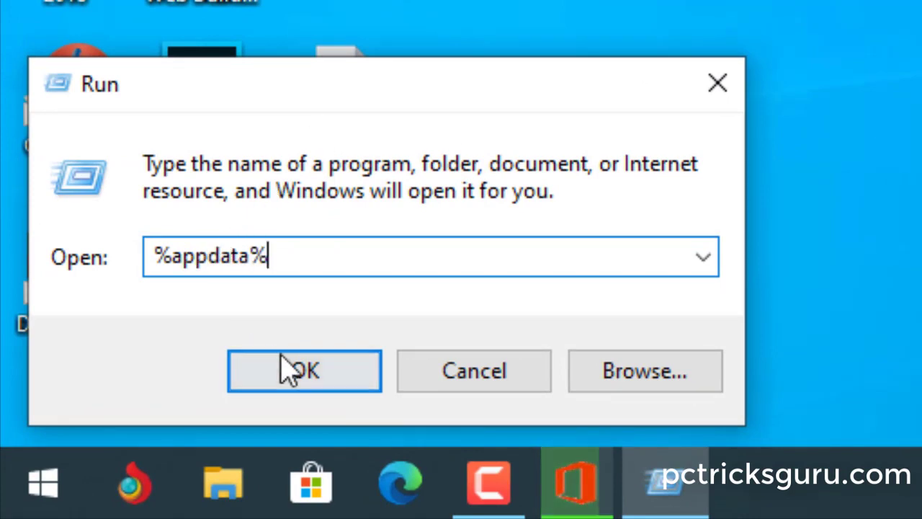
click(294, 381)
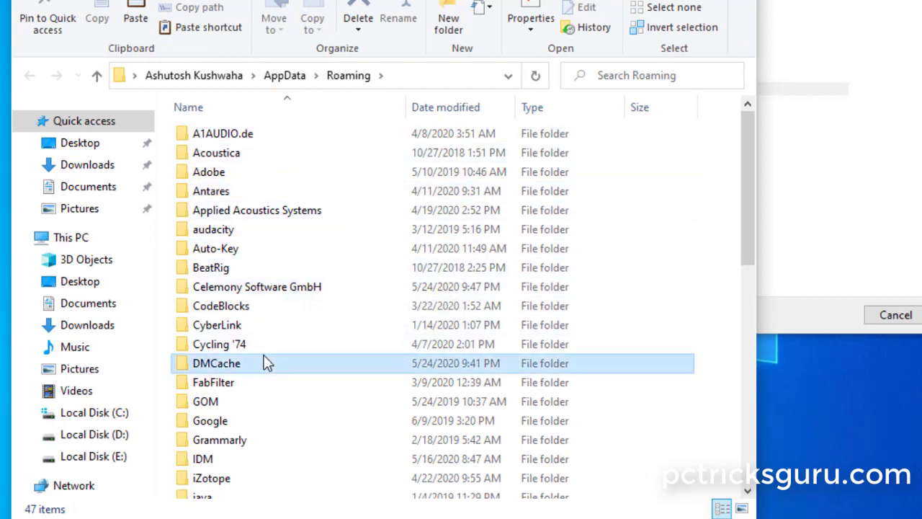
text(microsoft)
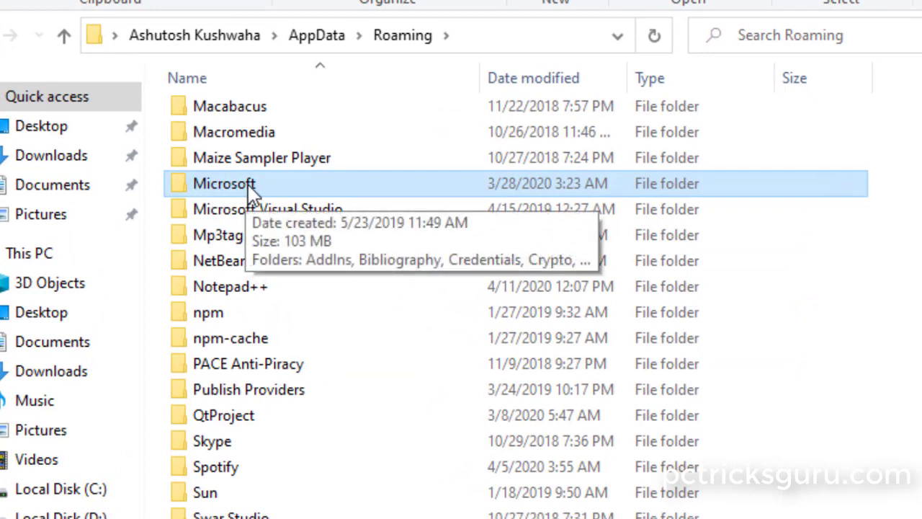
double_click(252, 191)
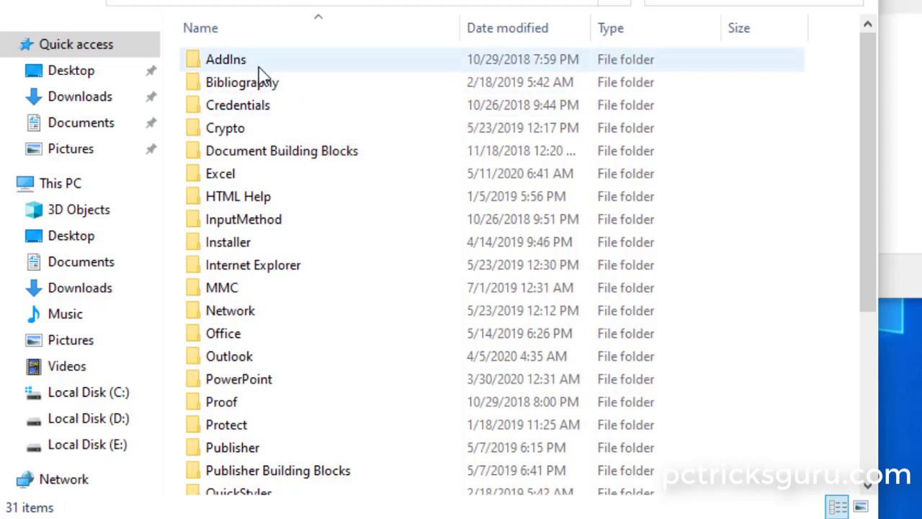
Delete the Excel, Office, Outlook, PowerPoint, Publisher and Word folders from the Roaming Microsoft folder, and close the window
click(234, 176)
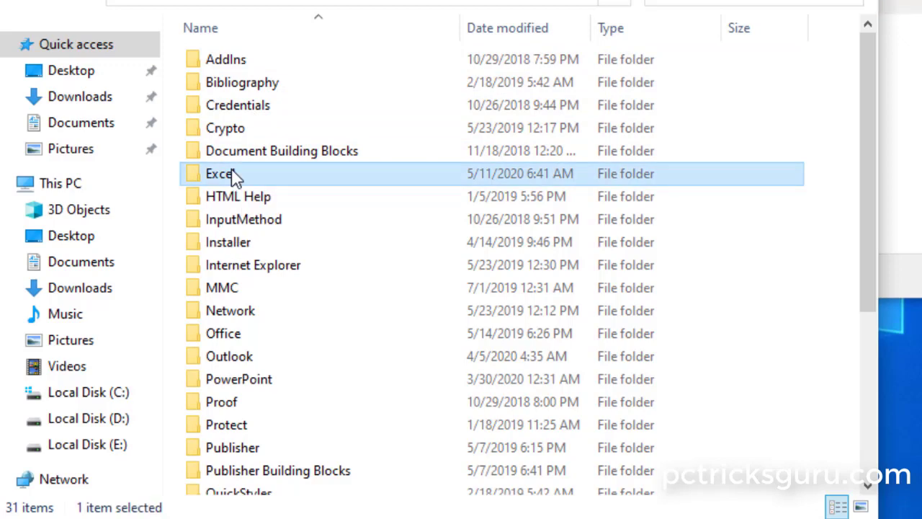
ctrl+click(225, 336)
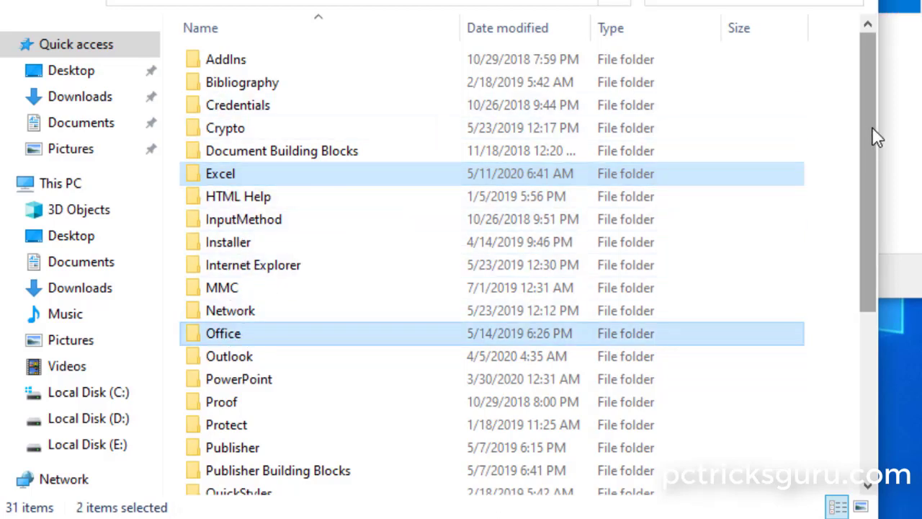
drag(872, 127, 875, 257)
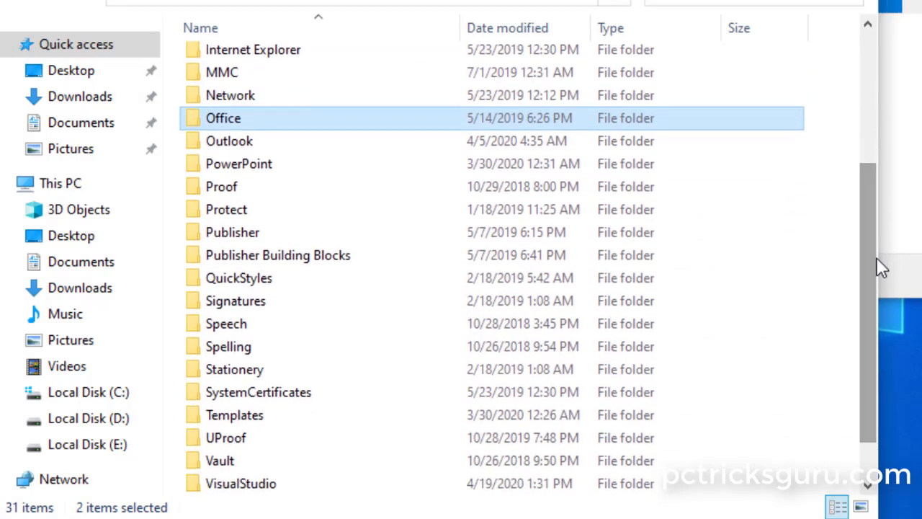
scroll(875, 263, down, 1)
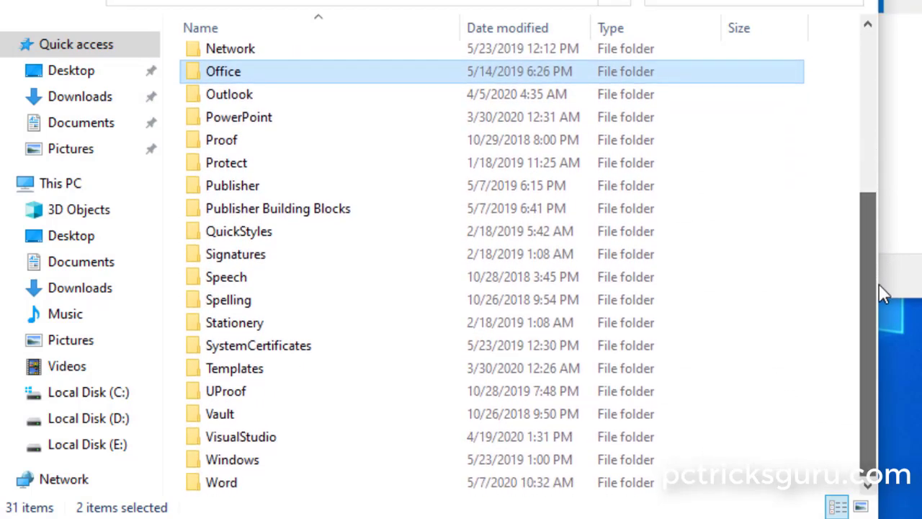
ctrl+click(223, 98)
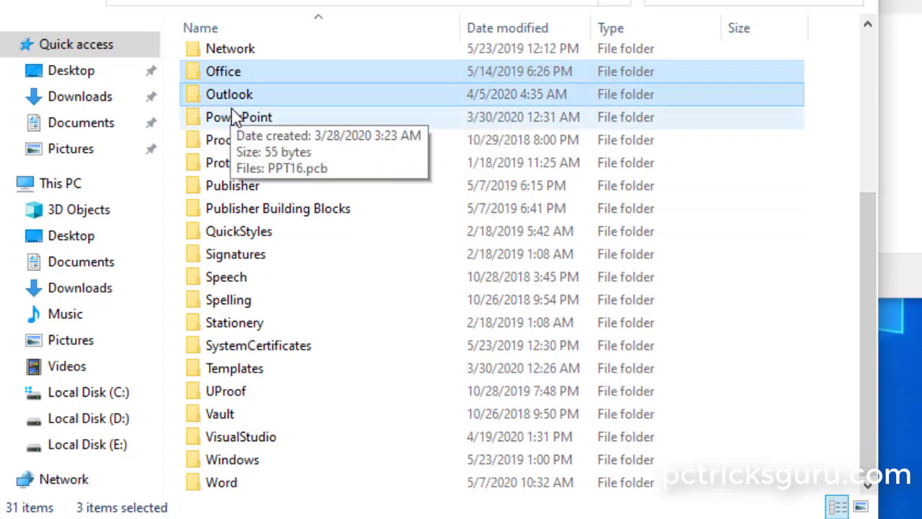
ctrl+click(238, 117)
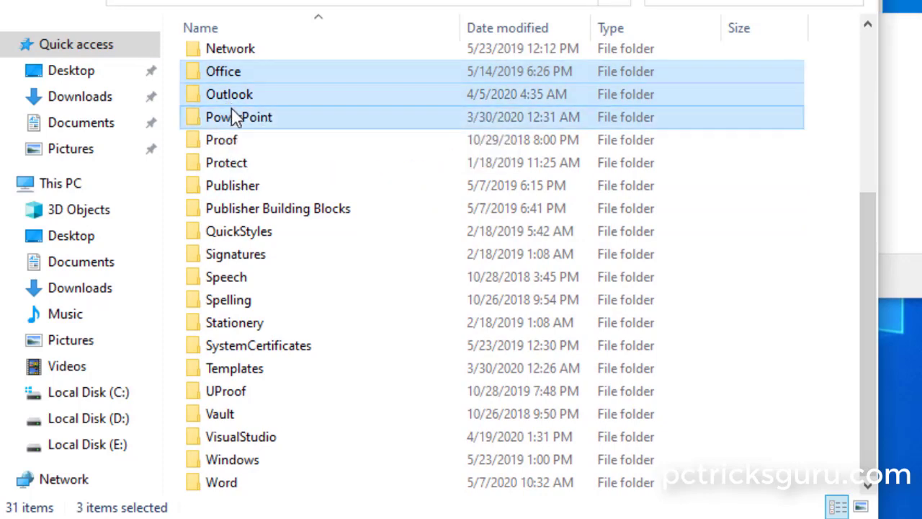
ctrl+click(245, 190)
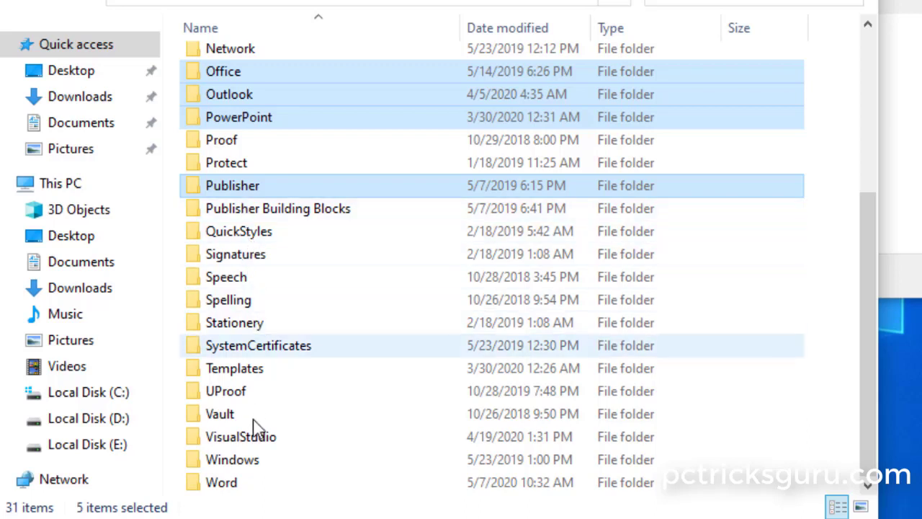
ctrl+click(243, 489)
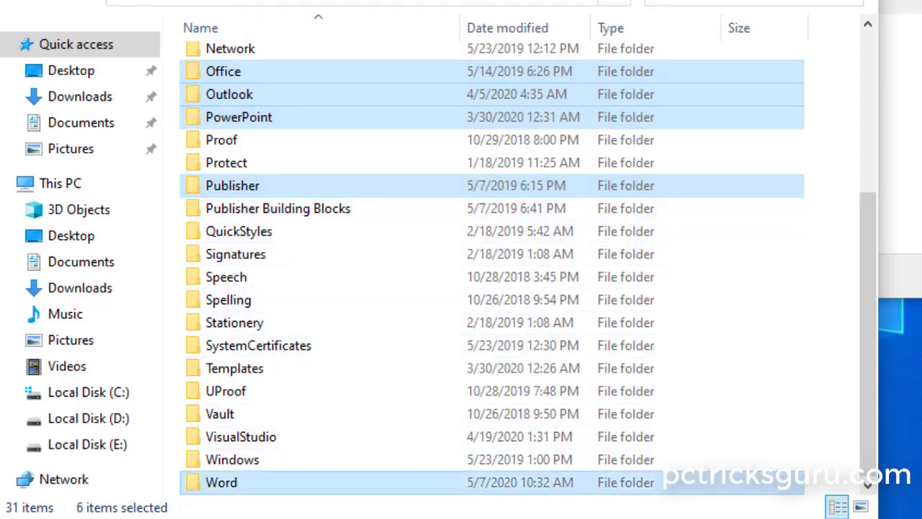
right_click(233, 90)
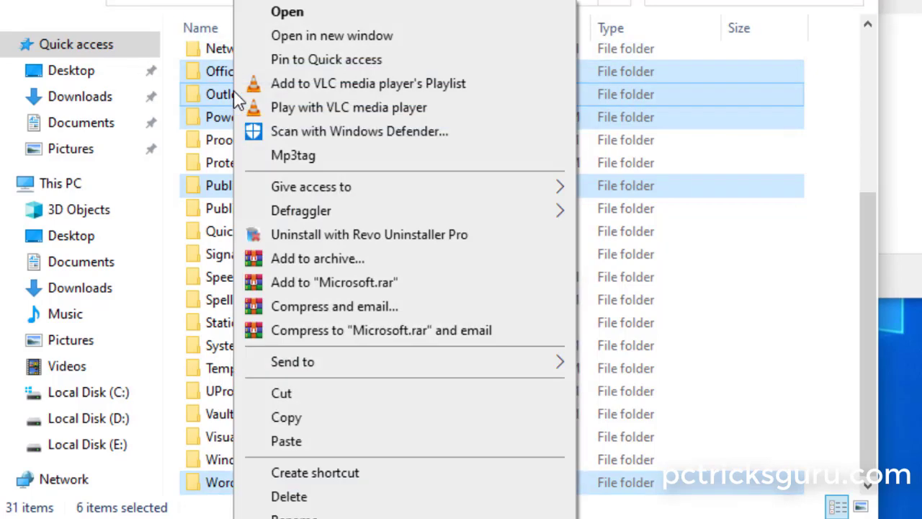
click(291, 496)
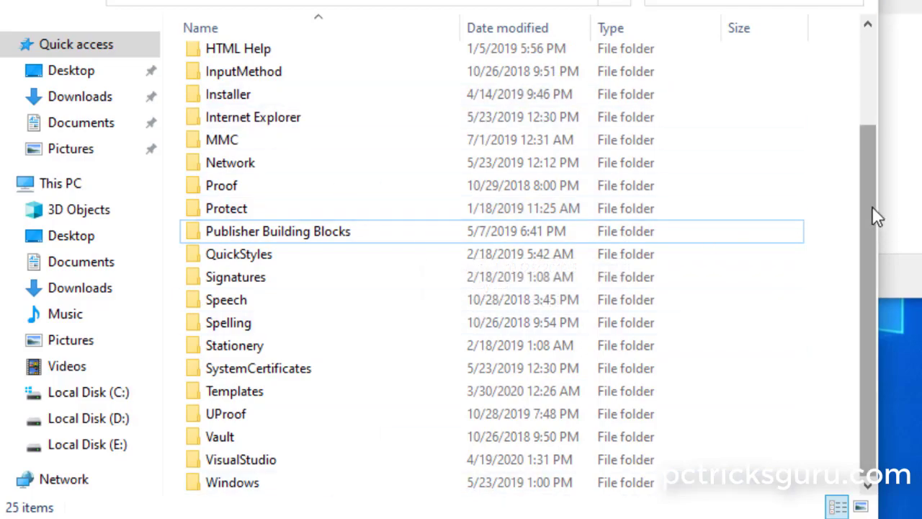
drag(872, 205, 868, 103)
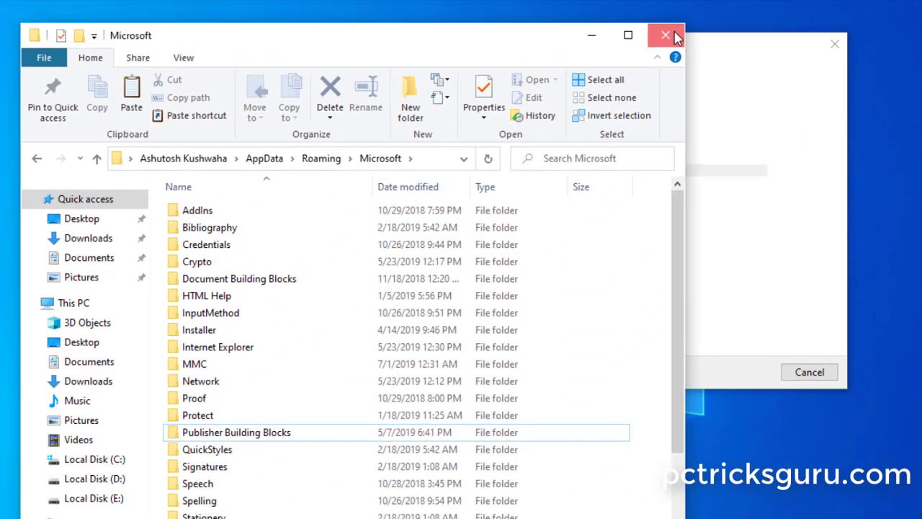
click(665, 34)
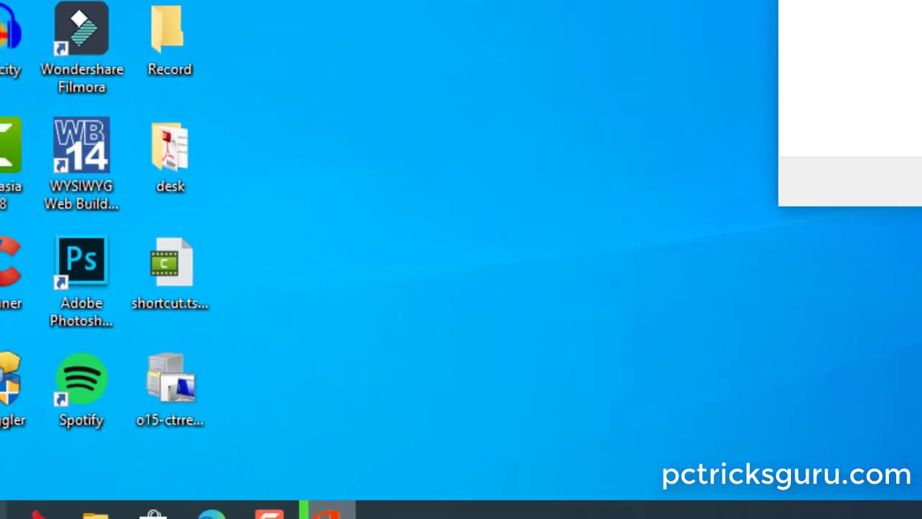
Open the Run dialog and enter %proramdata% as the folder to open
right_click(14, 513)
click(70, 381)
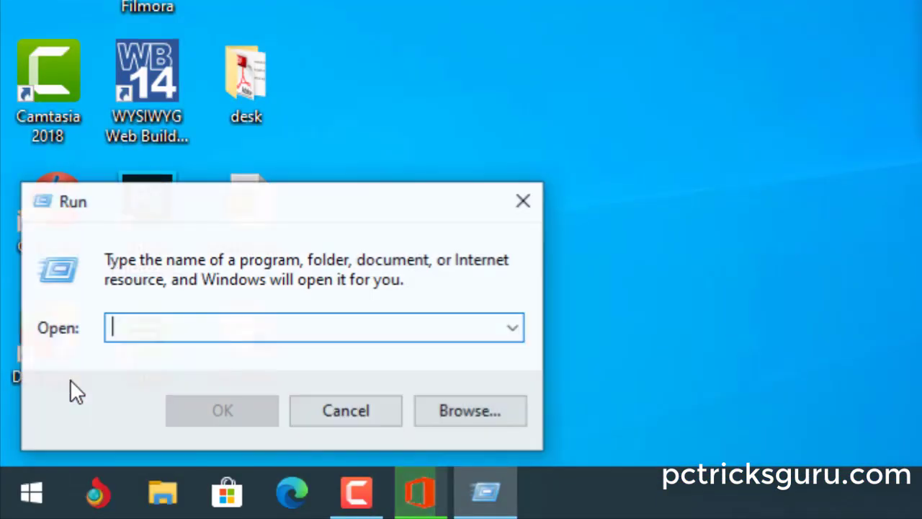
text(%p)
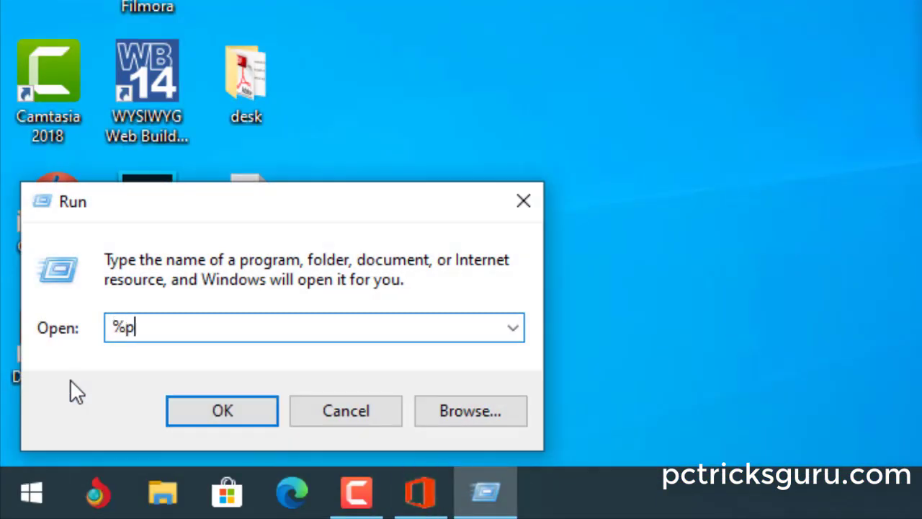
text(roramdata)
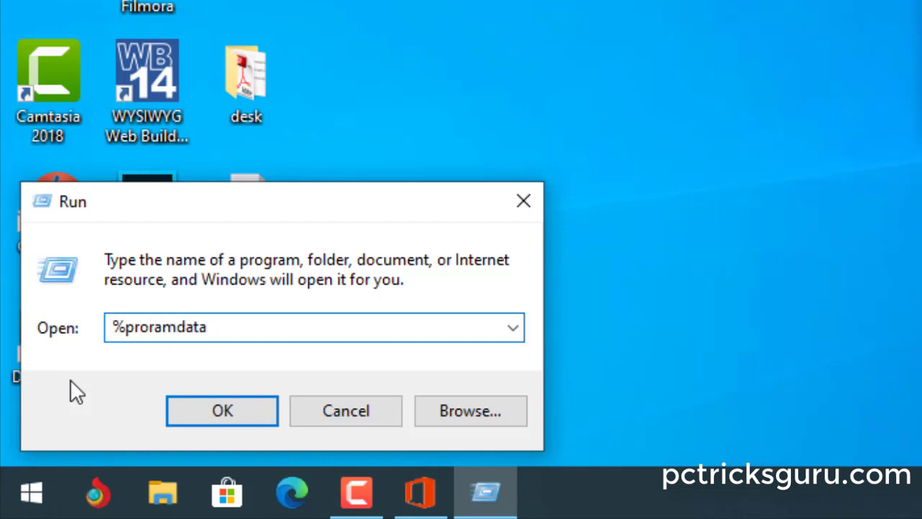
text(%)
key(BackSpace)
text(%)
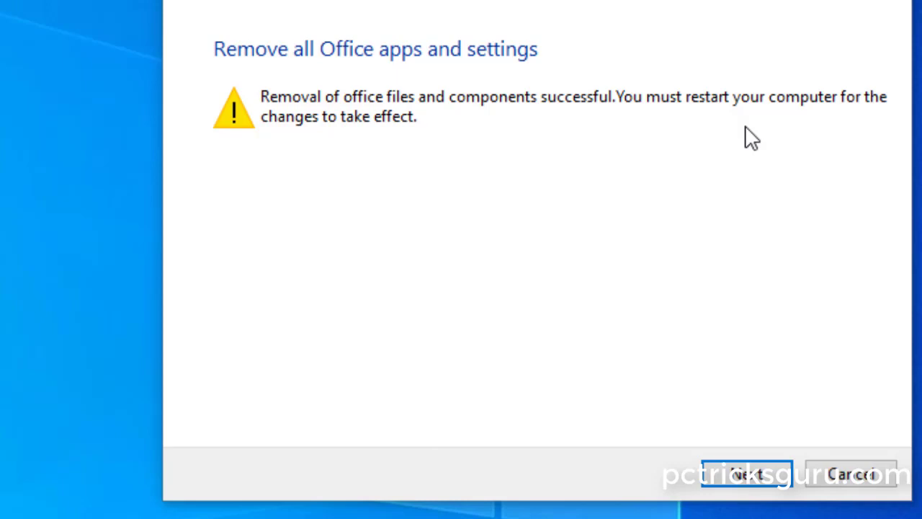
Continue past the restart notice in the Office removal tool and close the troubleshooter
click(749, 474)
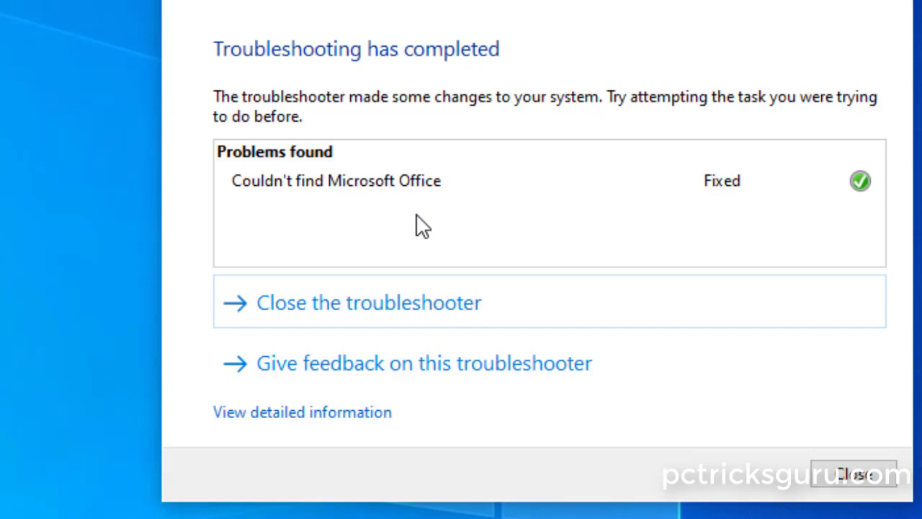
click(405, 324)
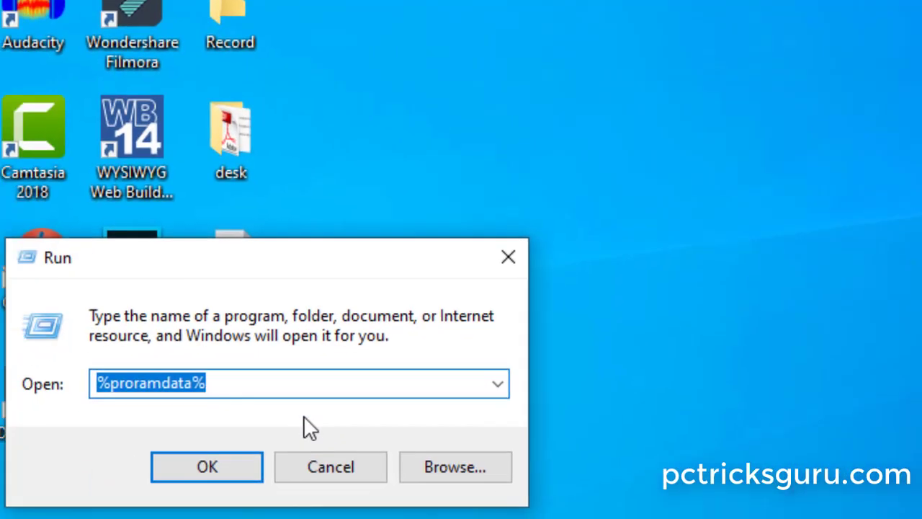
Correct the Run dialog entry to %programdata% and open that folder
click(215, 469)
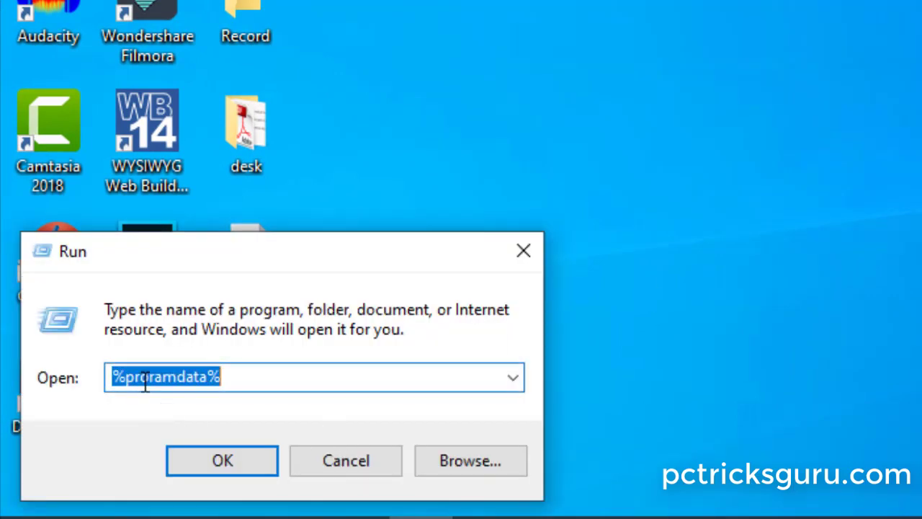
click(149, 377)
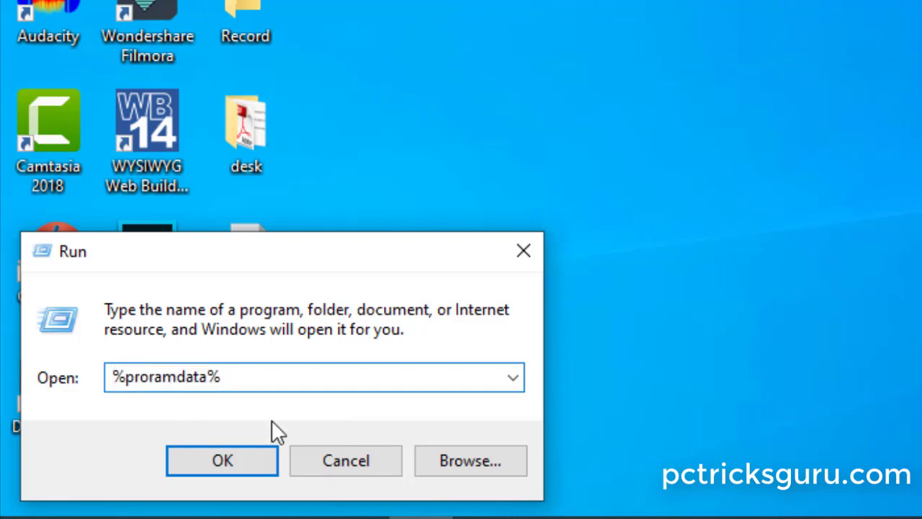
text(g)
click(254, 461)
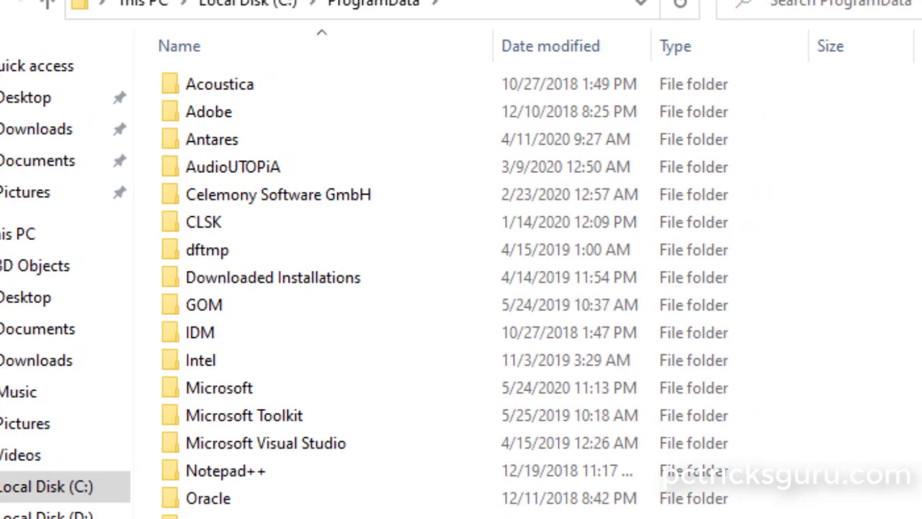
Go into the Microsoft folder inside ProgramData and look through it for leftover Office folders
click(204, 358)
click(200, 392)
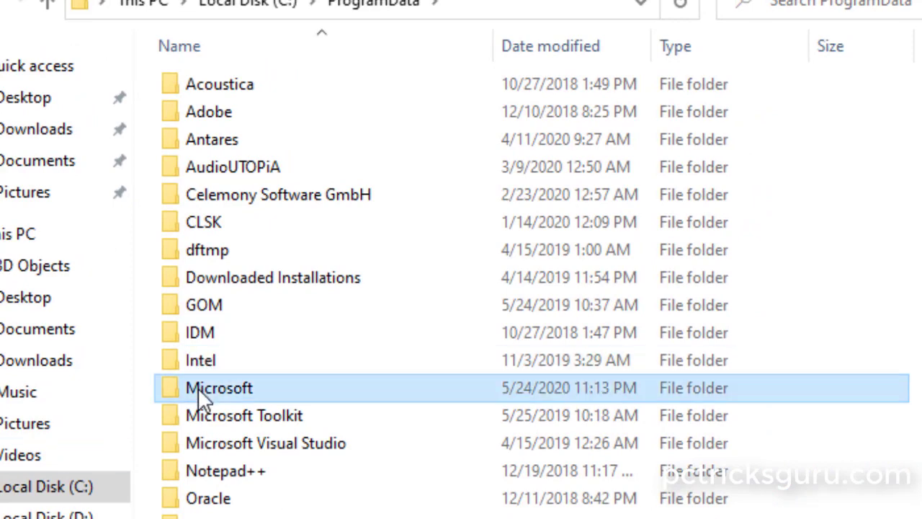
double_click(201, 392)
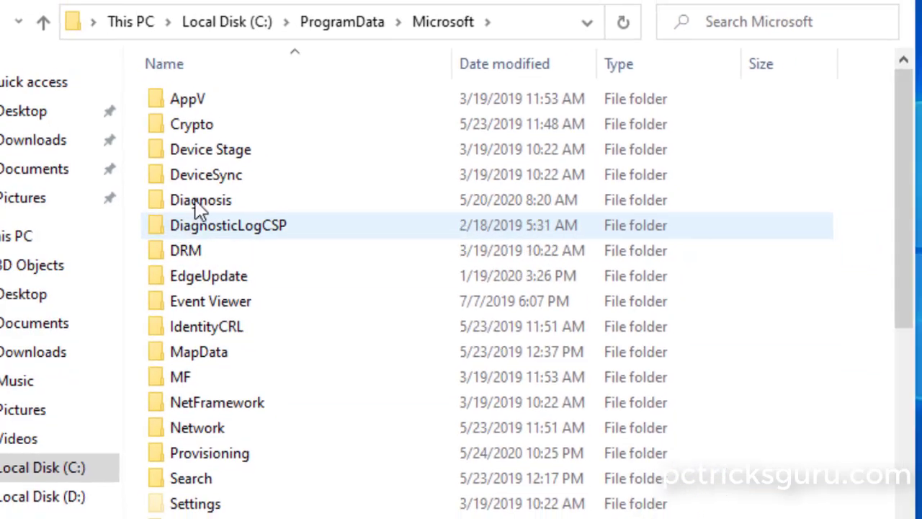
click(216, 200)
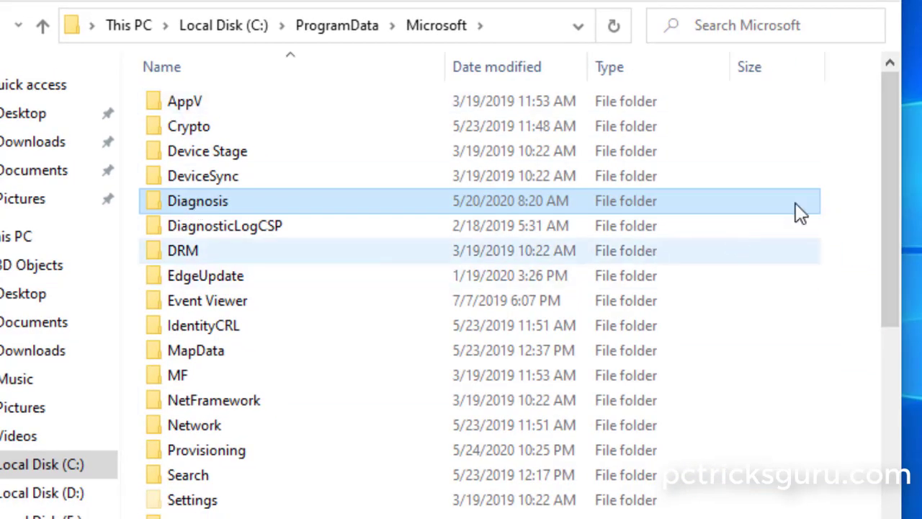
drag(888, 191, 895, 398)
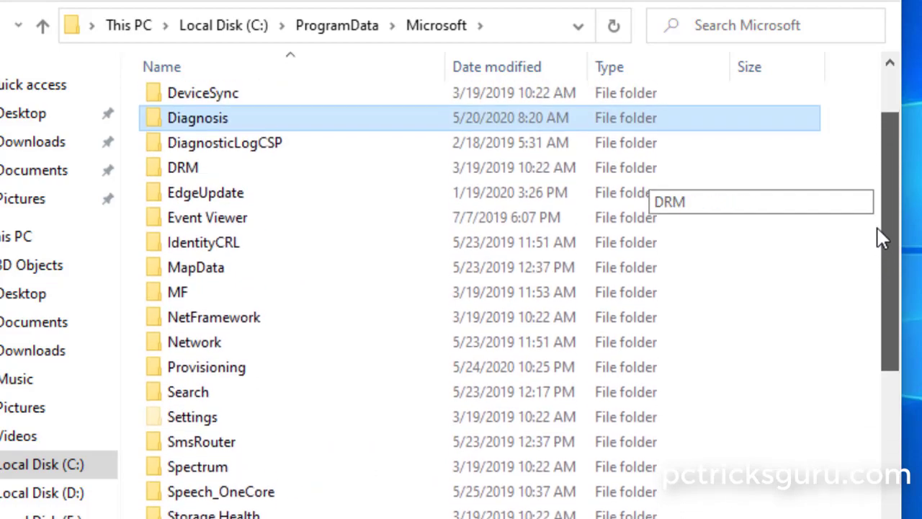
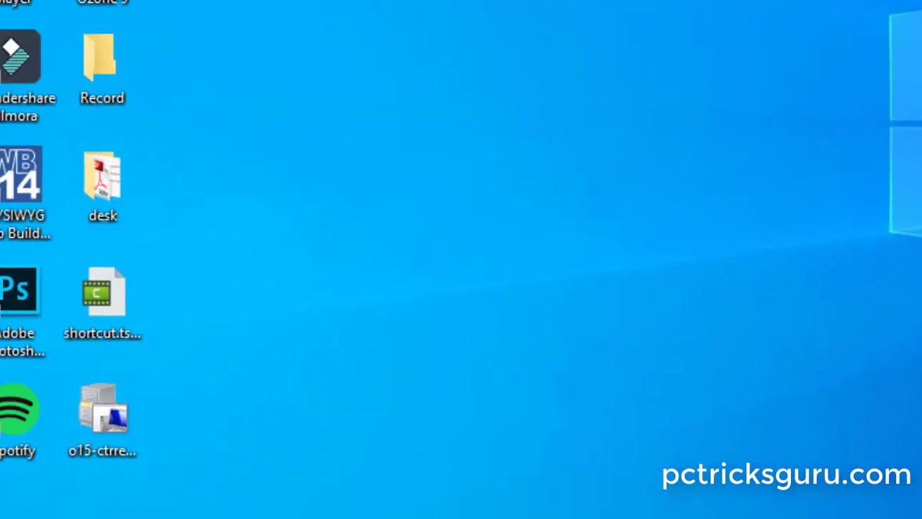
Launch the Registry Editor by running regedit from the Run dialog, and reposition its window
right_click(29, 496)
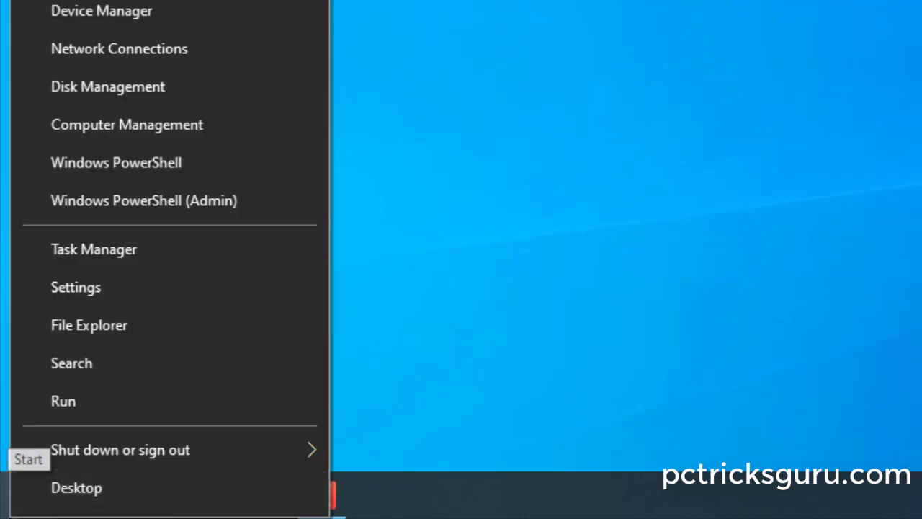
click(70, 398)
text(regedit)
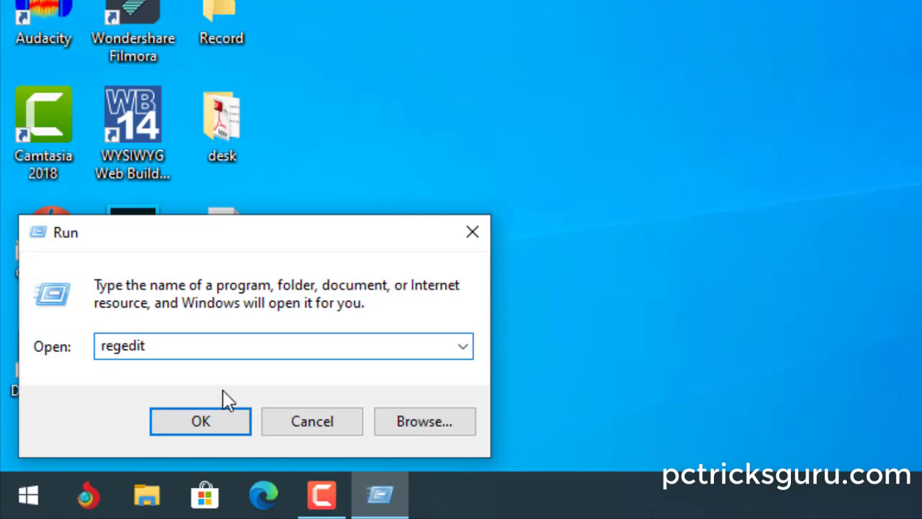
click(180, 425)
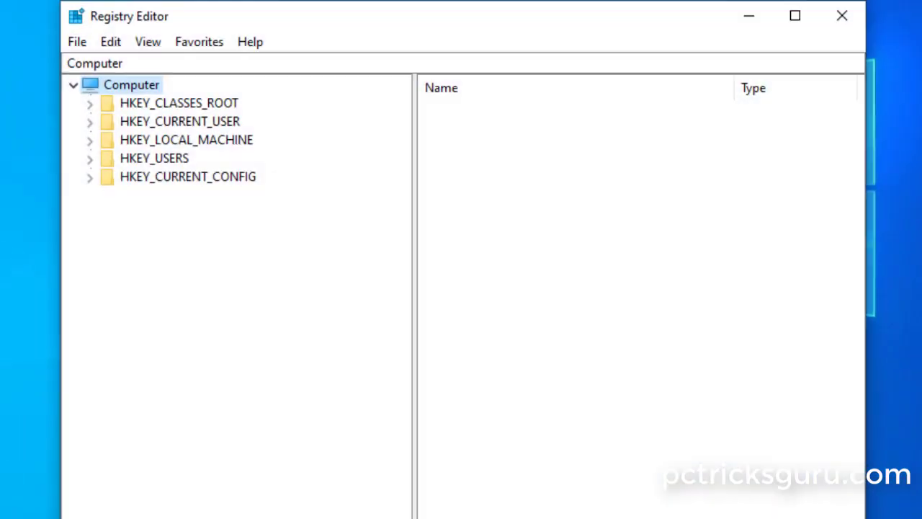
drag(419, 16, 383, 0)
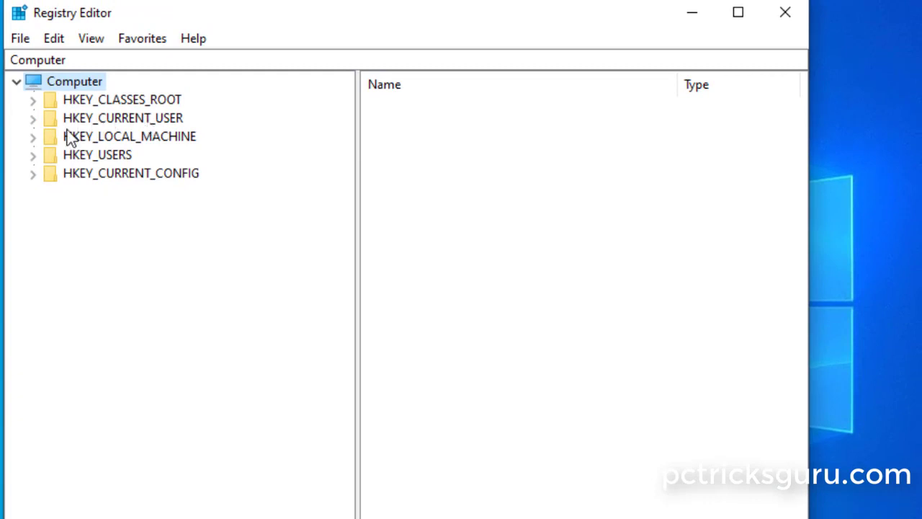
Expand HKEY_CURRENT_USER\Software\Microsoft in the registry and look through its keys for Office entries
click(31, 118)
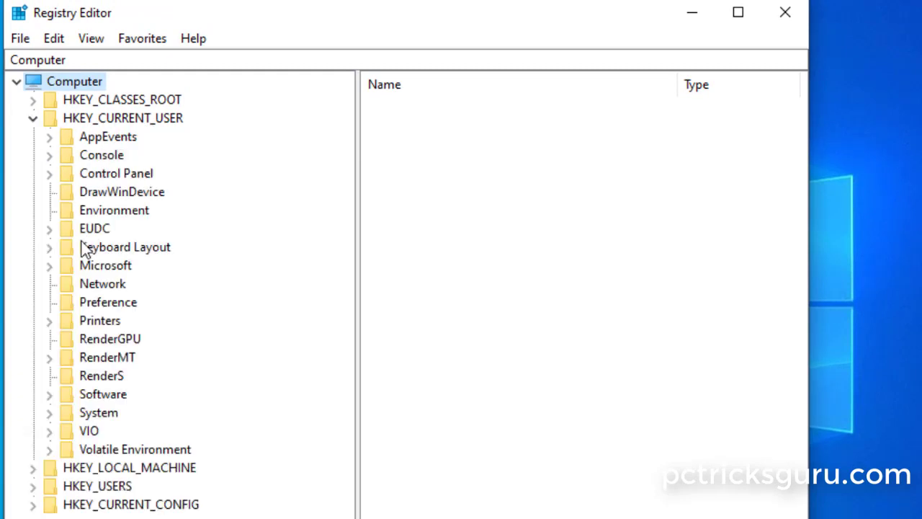
click(81, 396)
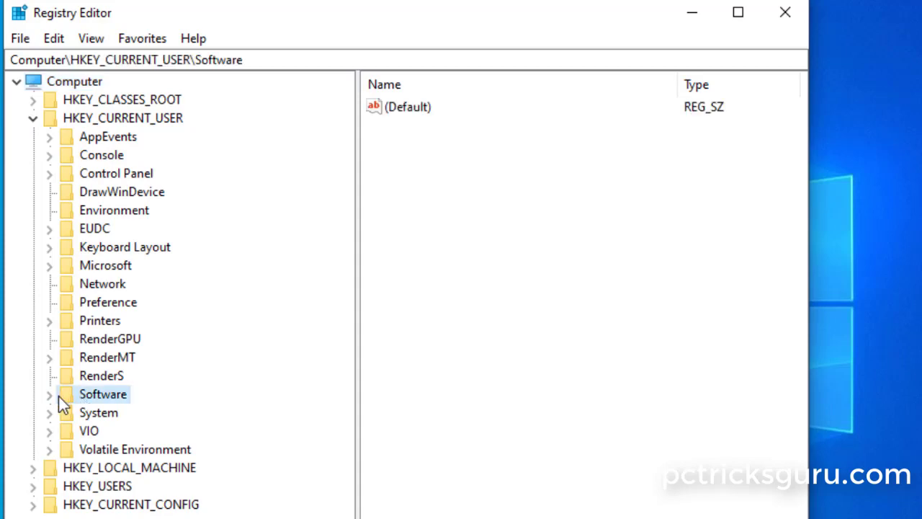
click(50, 395)
drag(340, 194, 353, 324)
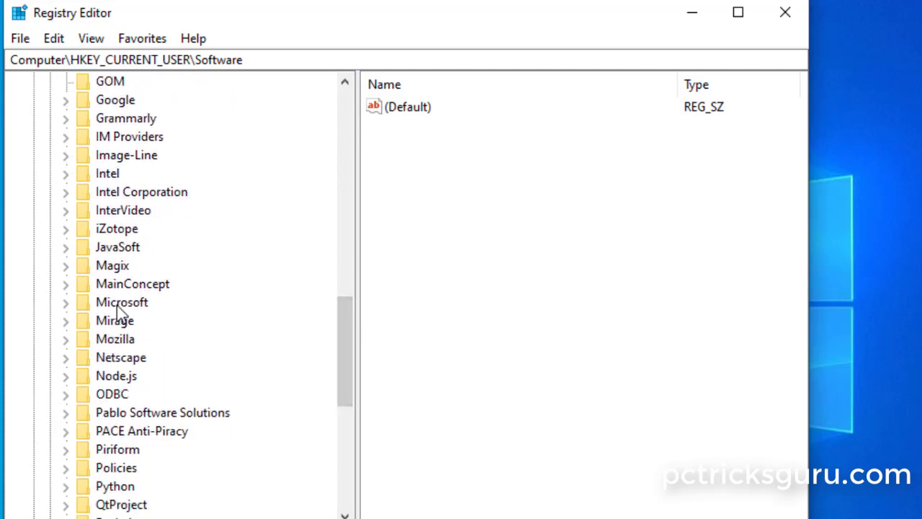
click(84, 302)
click(66, 302)
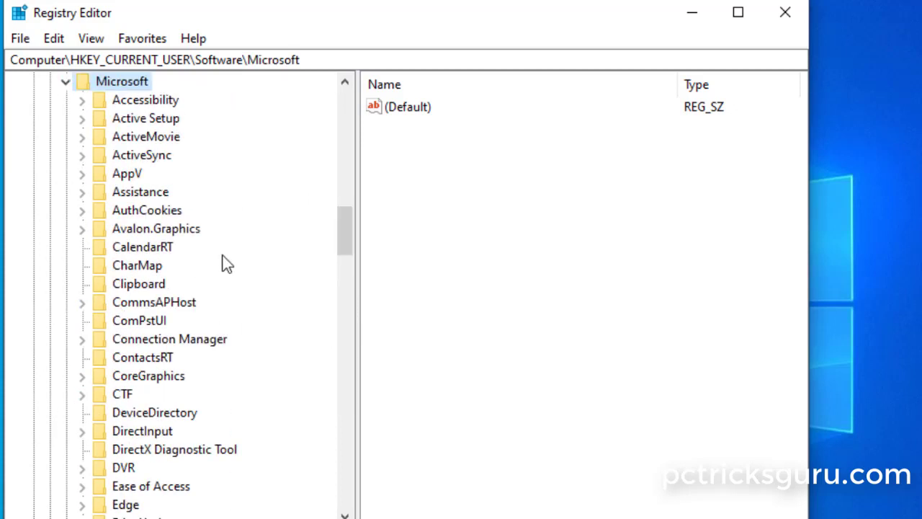
drag(349, 234, 353, 320)
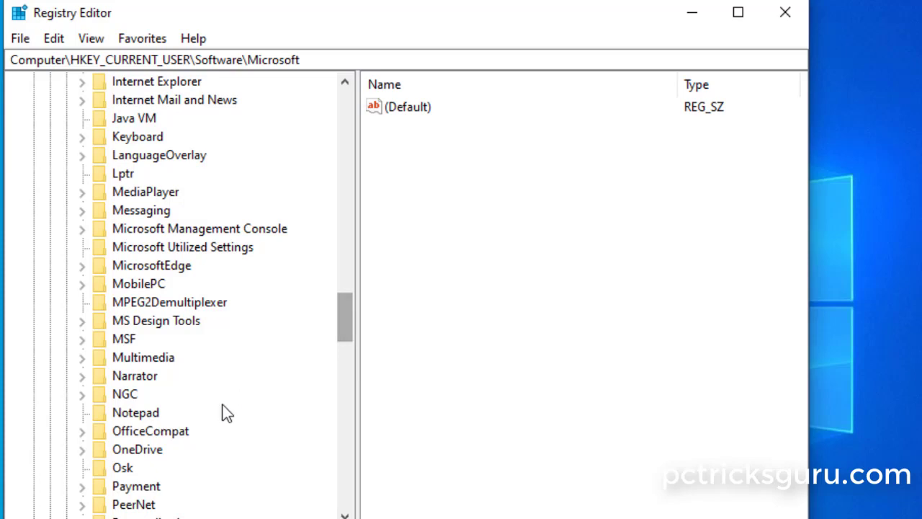
Delete the OfficeCompat key from HKEY_CURRENT_USER\Software\Microsoft, including all of its subkeys
click(154, 432)
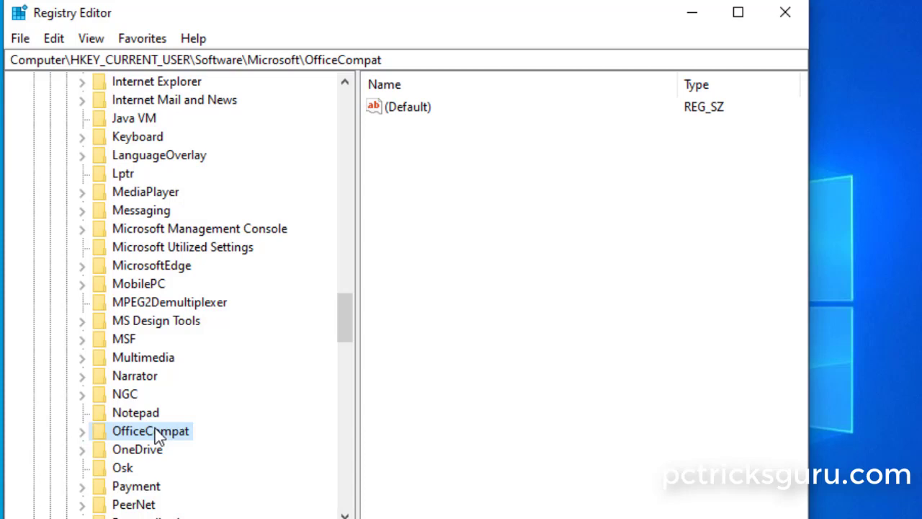
right_click(152, 430)
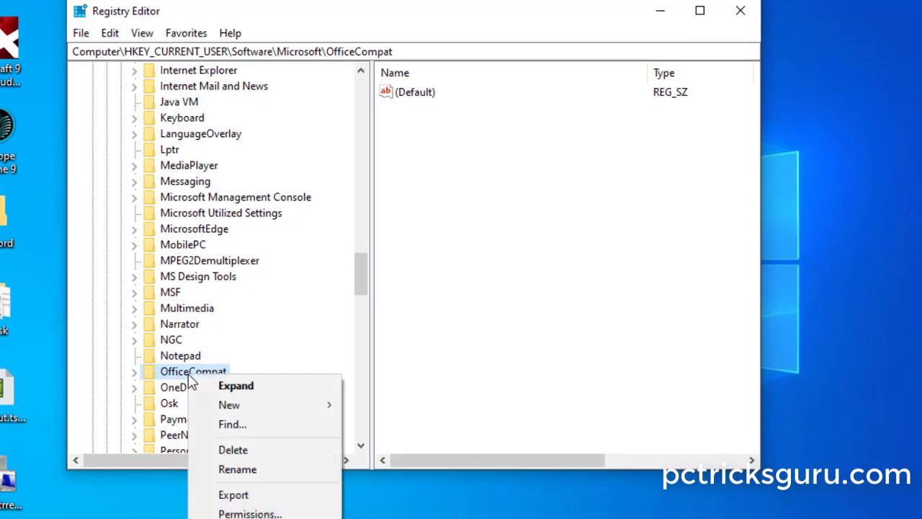
click(242, 454)
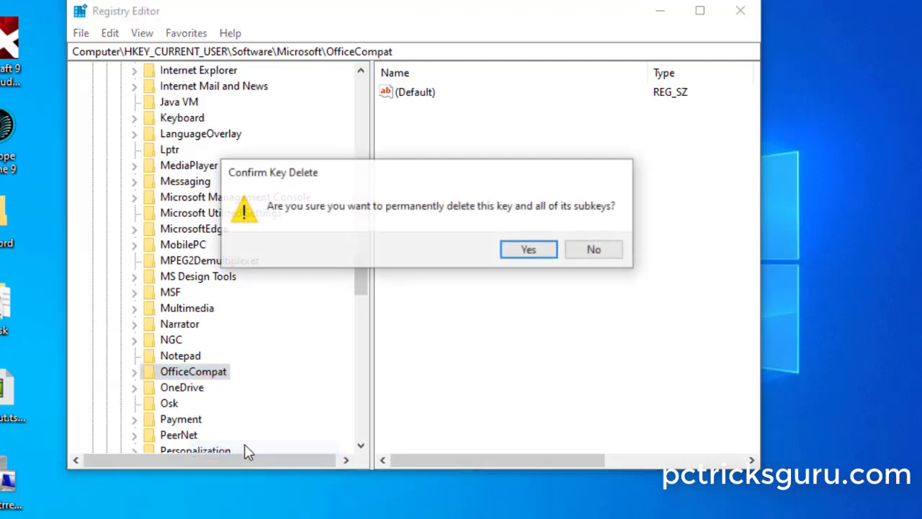
click(533, 257)
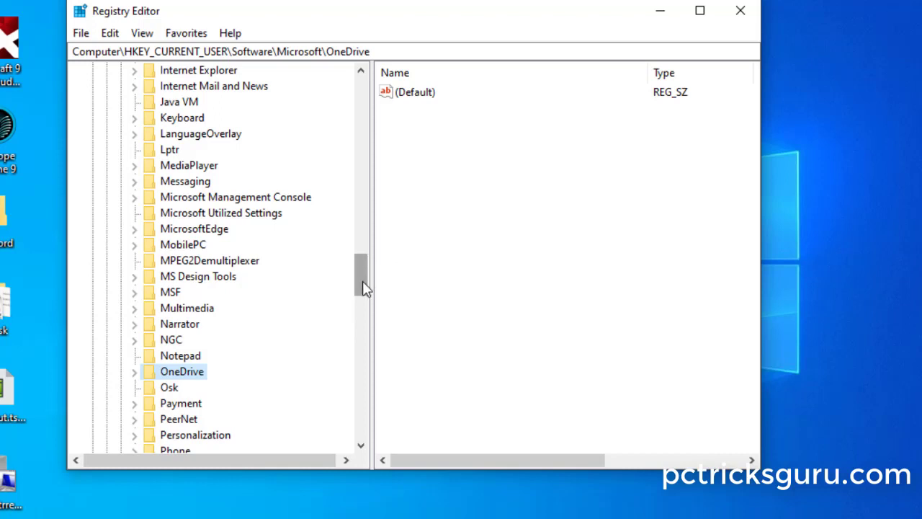
Collapse HKEY_CURRENT_USER, expand HKEY_LOCAL_MACHINE\SOFTWARE\Microsoft, and locate the Office keys in it
drag(363, 283, 348, 68)
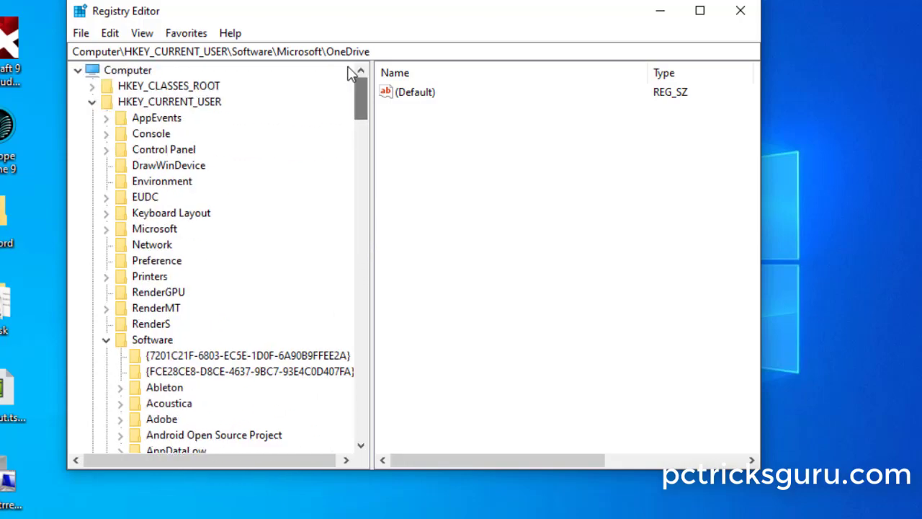
click(91, 101)
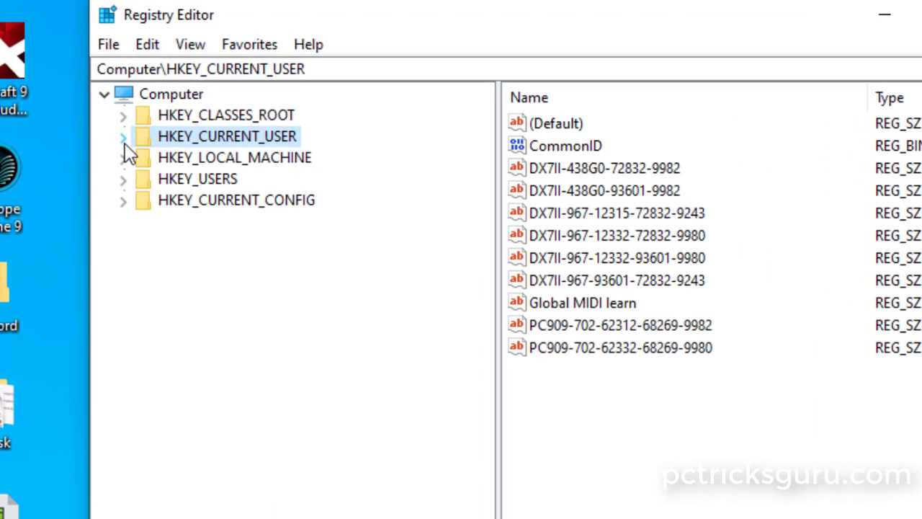
click(124, 158)
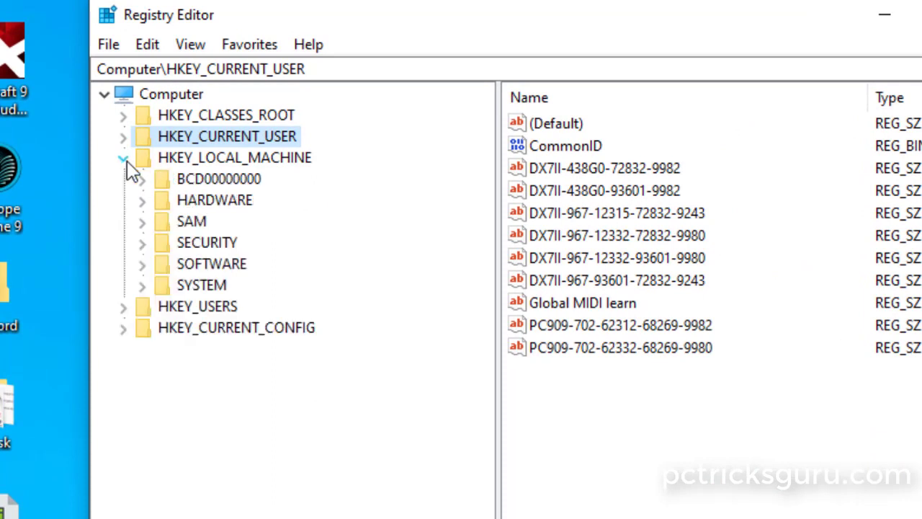
click(143, 264)
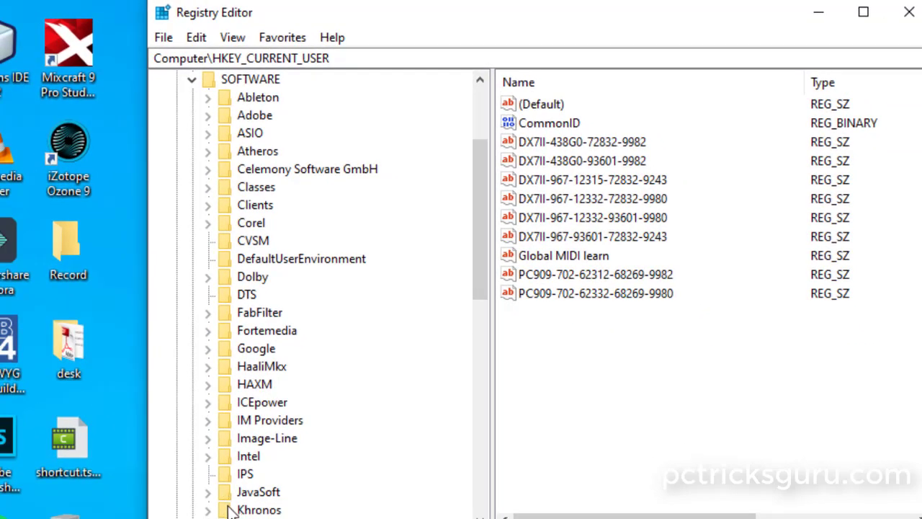
drag(476, 249, 497, 402)
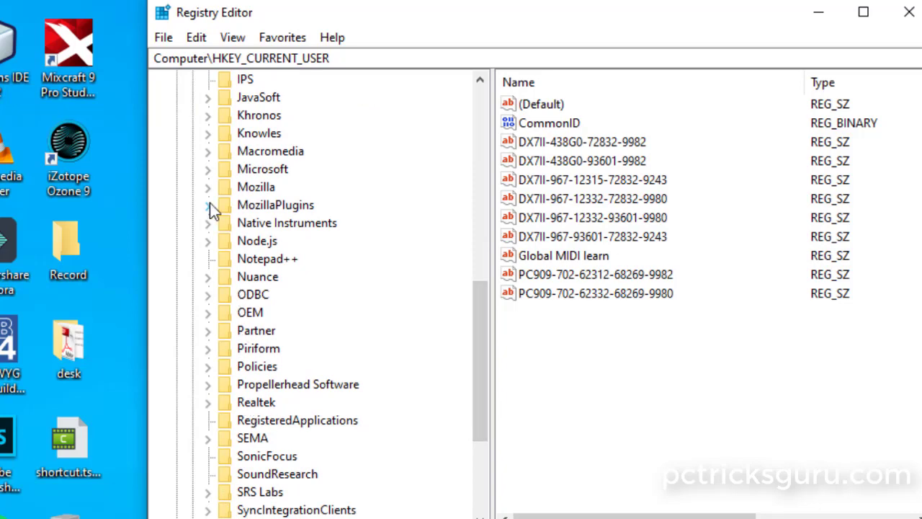
click(206, 169)
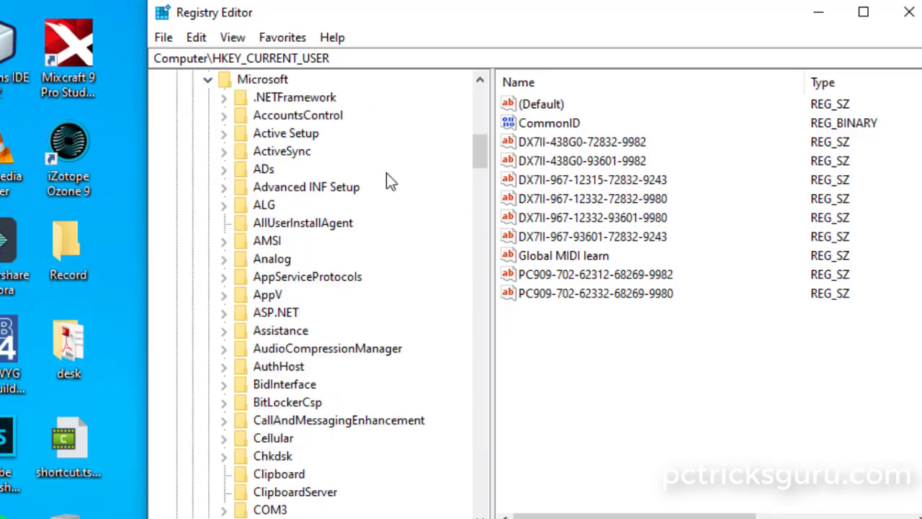
drag(478, 151, 490, 306)
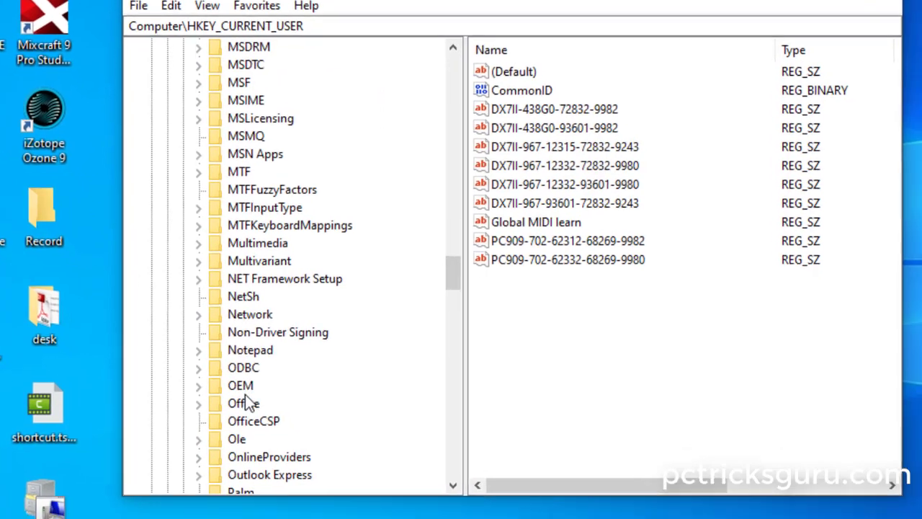
Try to delete the Office key under HKEY_LOCAL_MACHINE\SOFTWARE\Microsoft
click(270, 438)
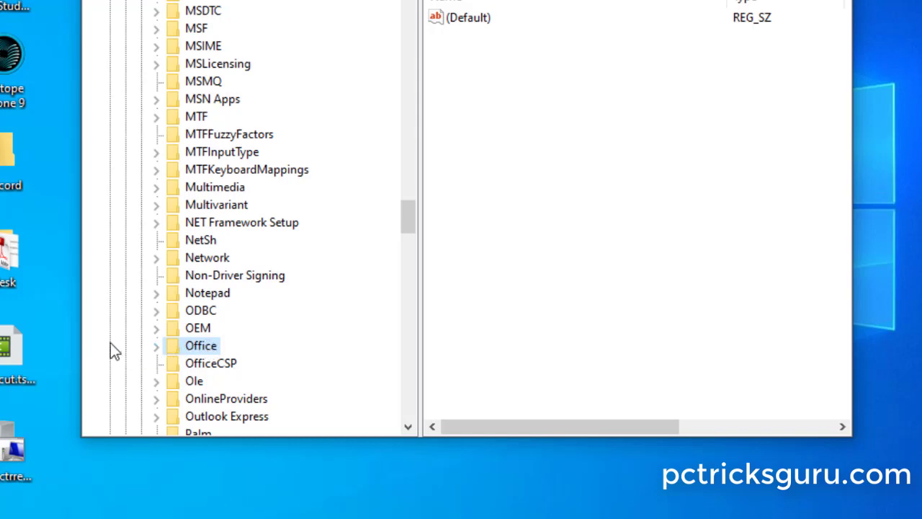
right_click(189, 347)
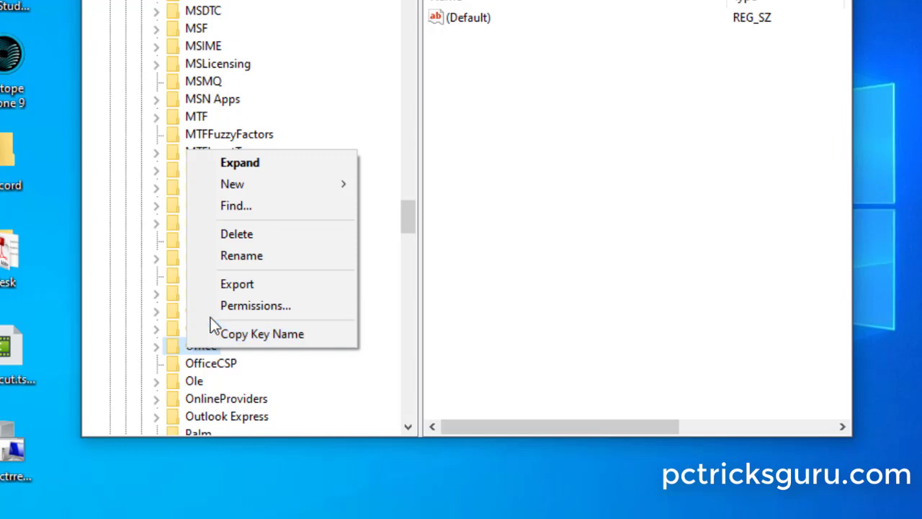
click(244, 240)
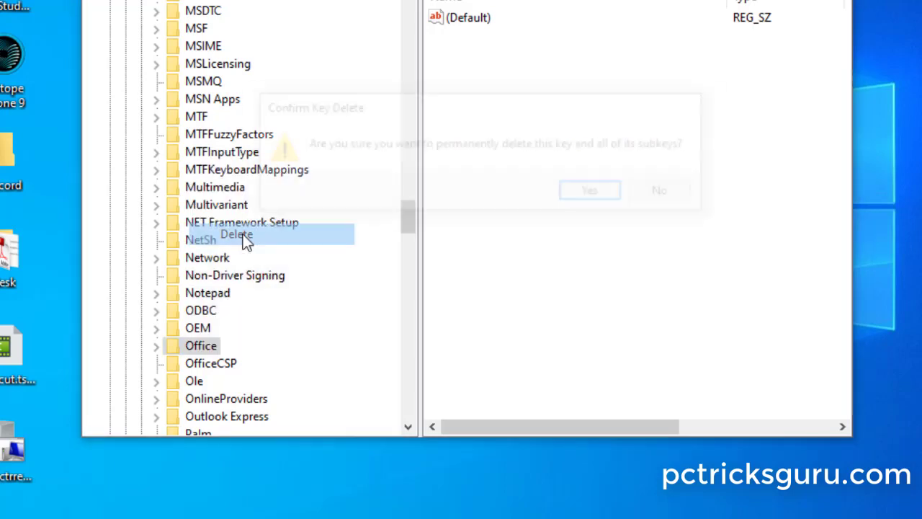
click(580, 191)
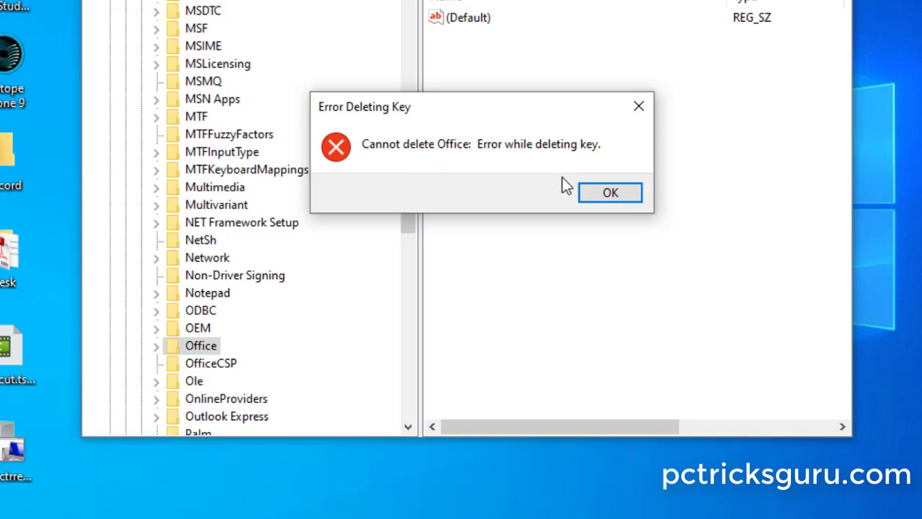
click(603, 192)
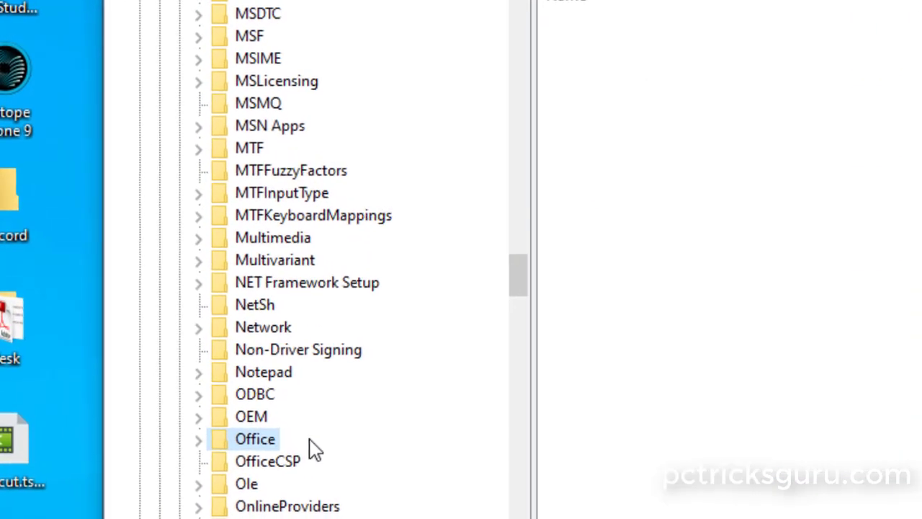
In the Office key's permissions, replace all child object permission entries with inheritable ones and allow Full Control for ALL APPLICATION PACKAGES
right_click(258, 445)
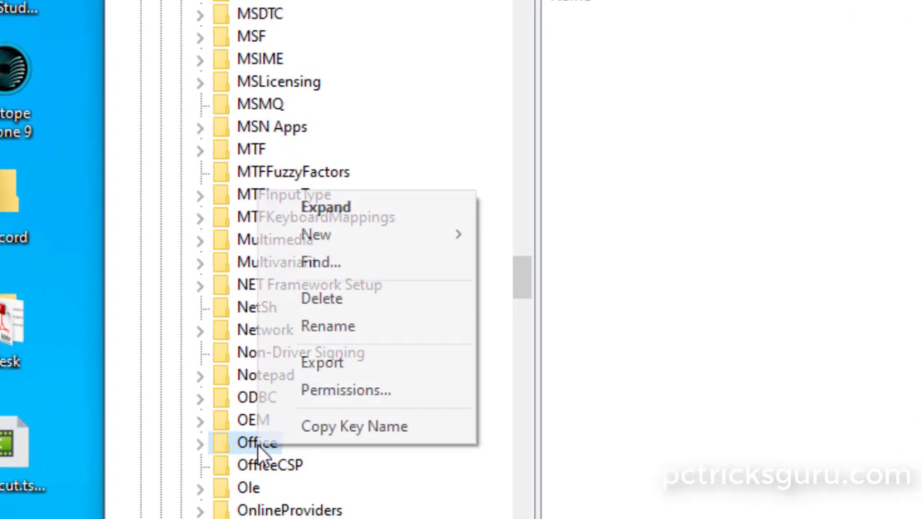
click(308, 398)
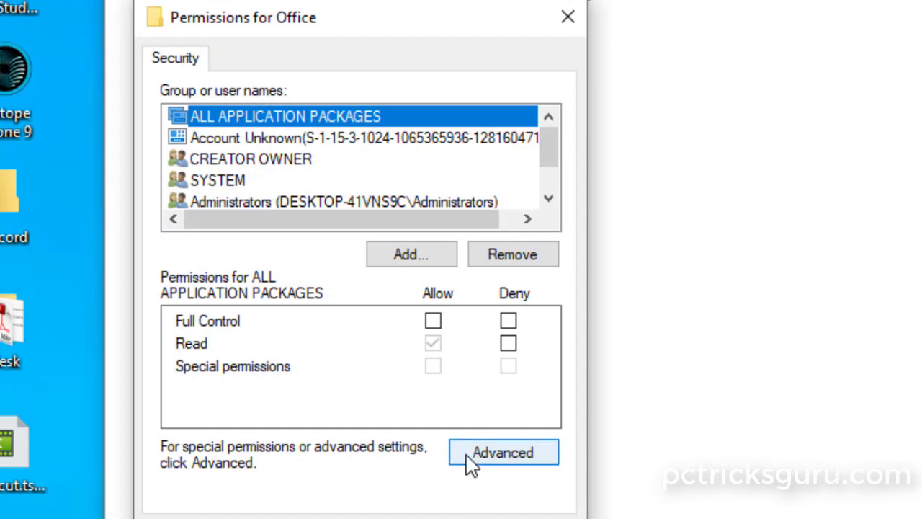
click(494, 458)
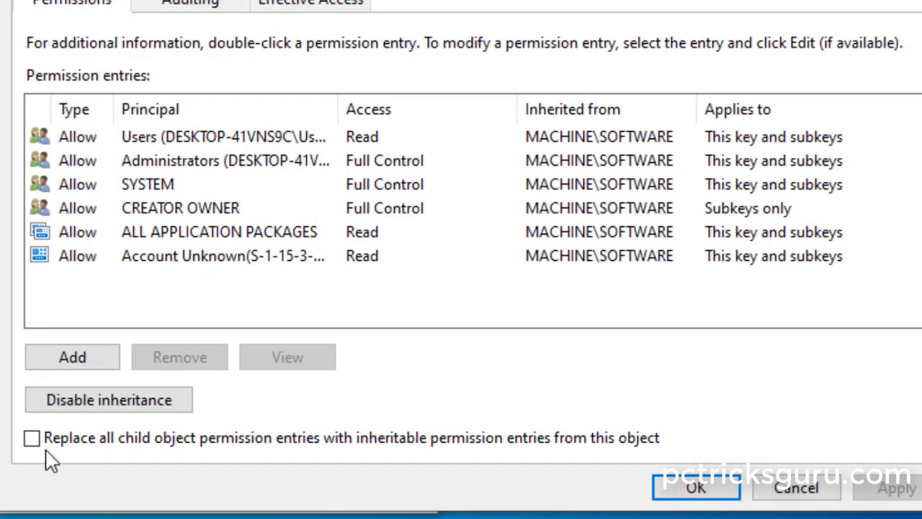
click(32, 441)
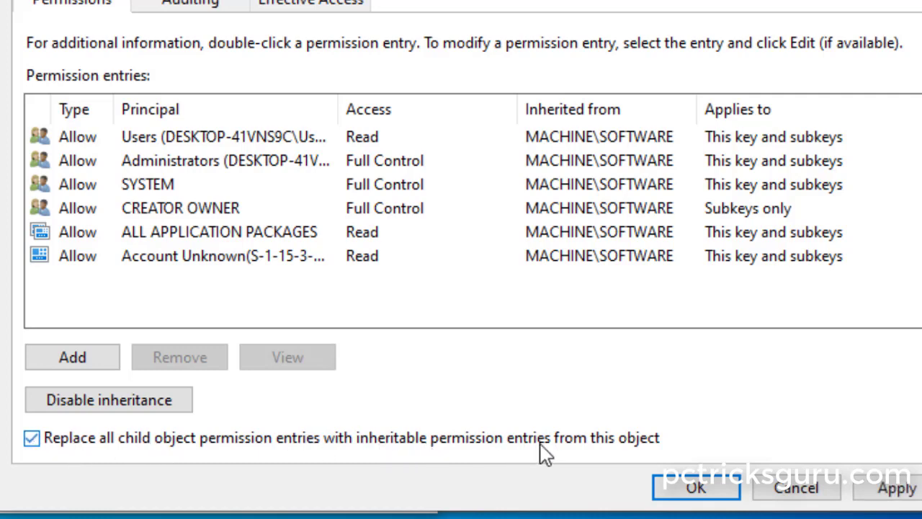
click(697, 489)
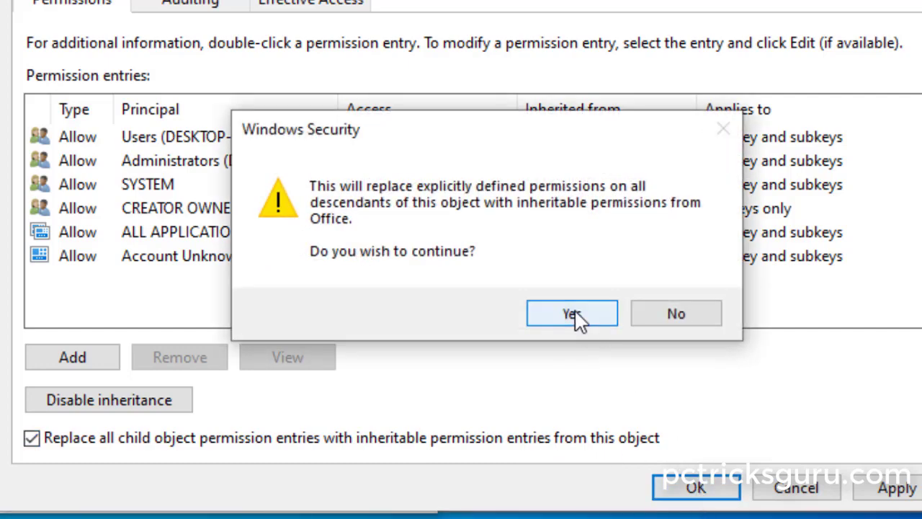
click(578, 317)
click(285, 279)
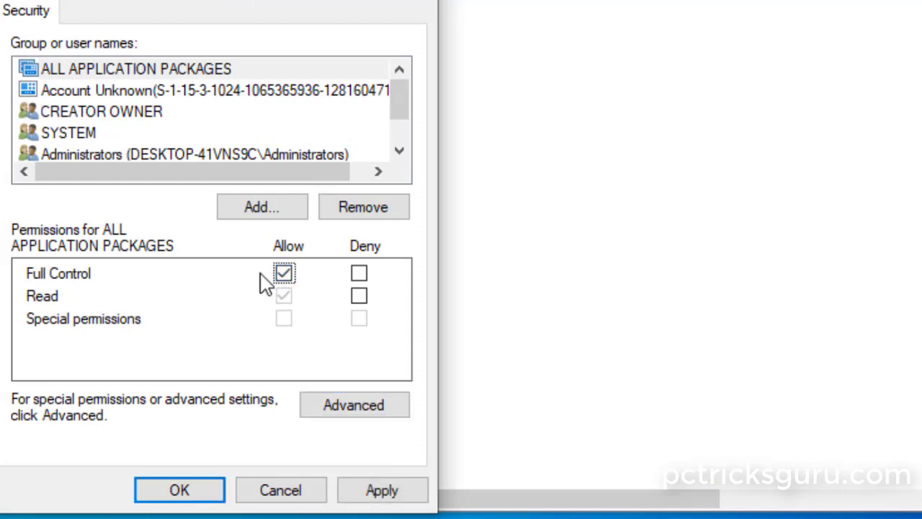
click(195, 494)
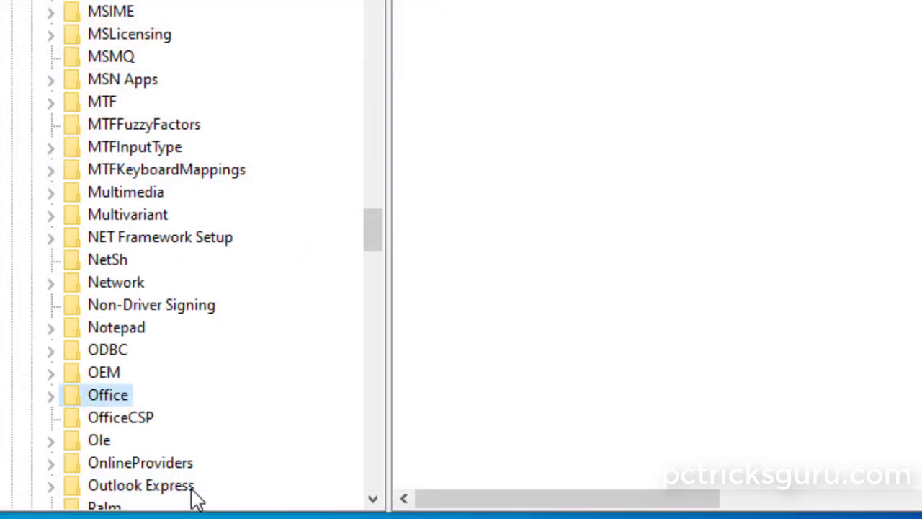
Delete the Office and OfficeCSP keys from HKEY_LOCAL_MACHINE\SOFTWARE\Microsoft
right_click(115, 401)
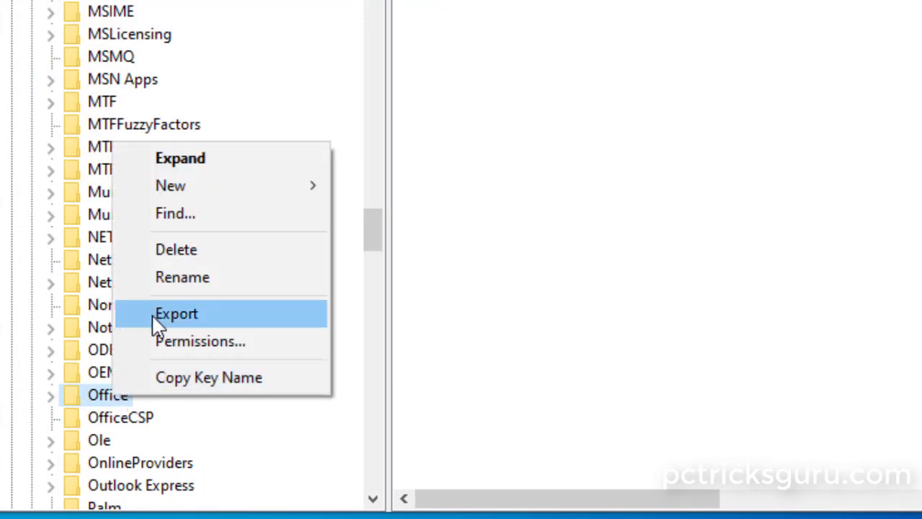
click(173, 252)
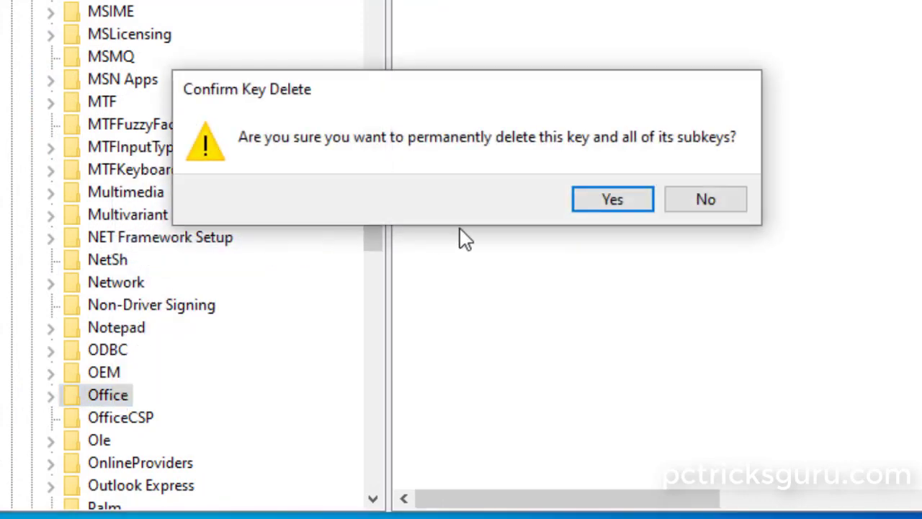
click(607, 203)
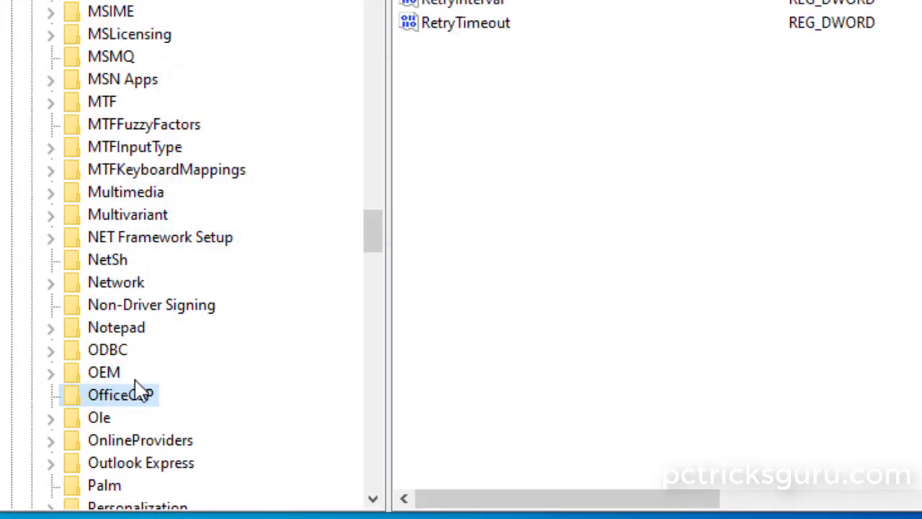
right_click(105, 403)
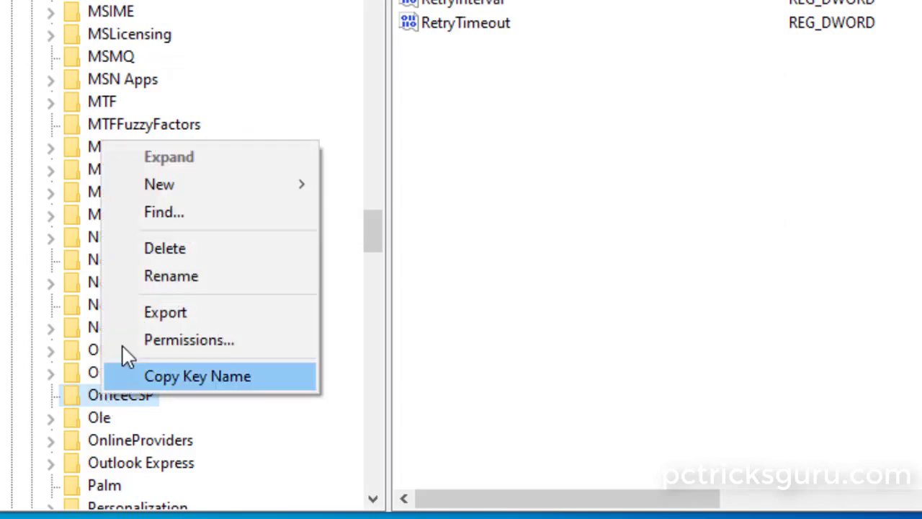
click(162, 253)
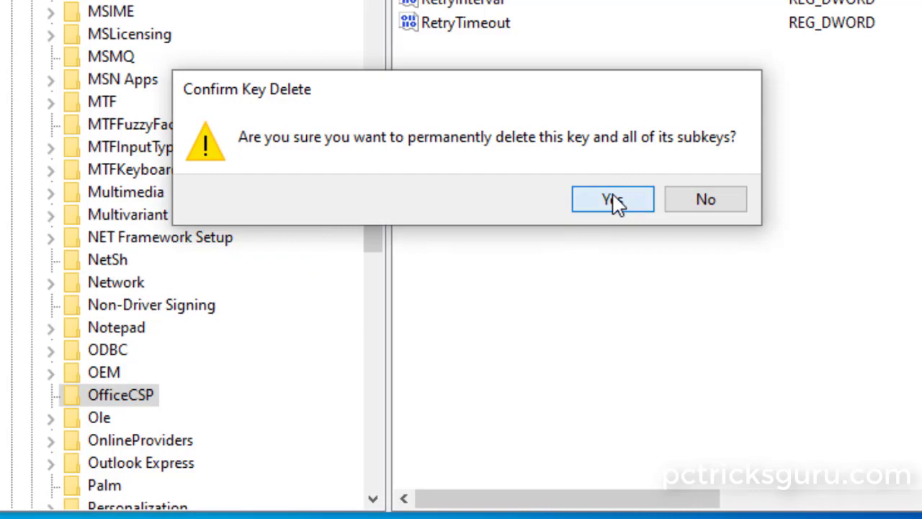
click(612, 193)
Collapse HKEY_LOCAL_MACHINE, expand HKEY_USERS\.DEFAULT\Software\Microsoft, and select its Office key
drag(379, 251, 370, 0)
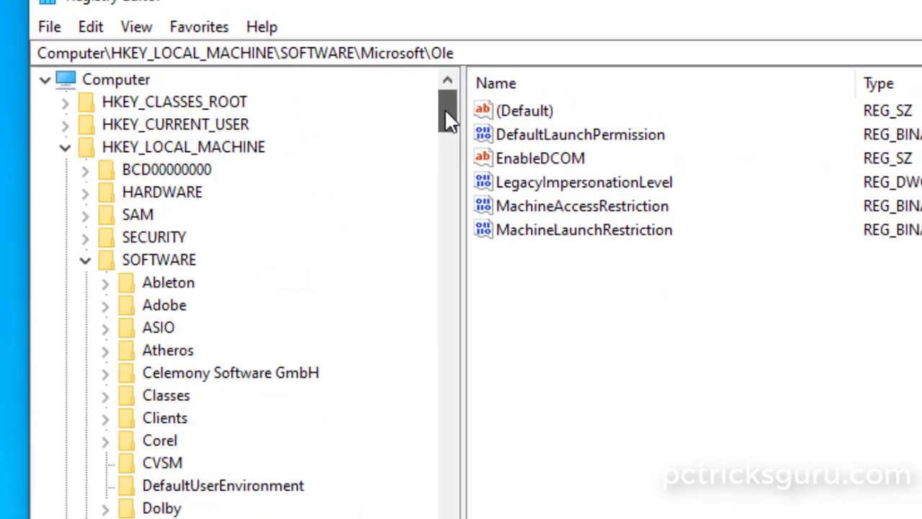
click(65, 147)
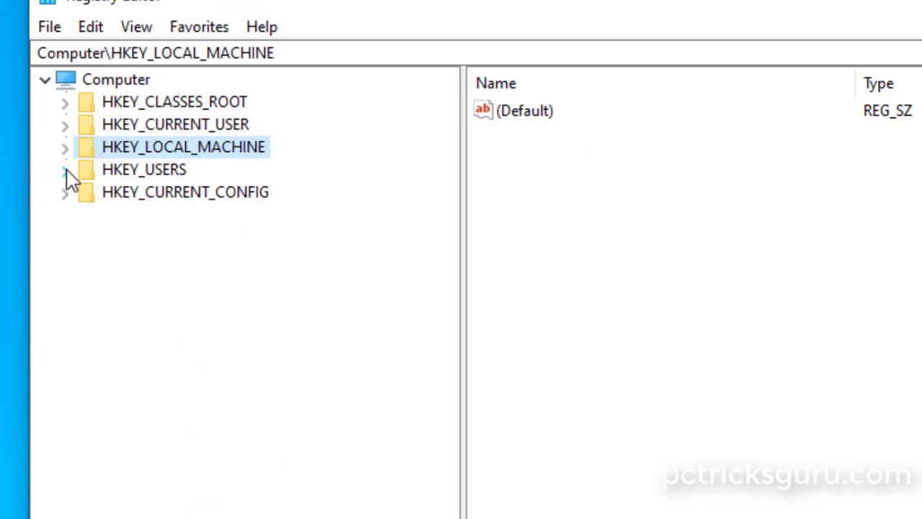
click(65, 170)
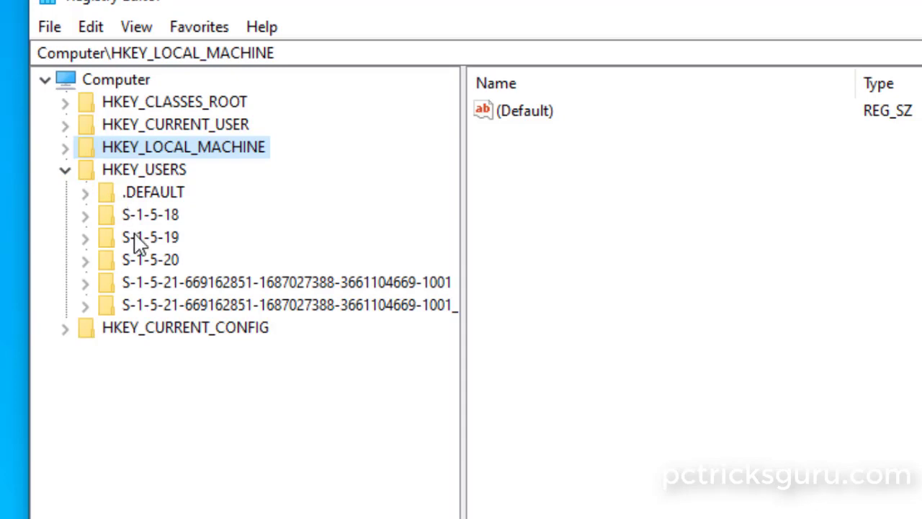
click(85, 193)
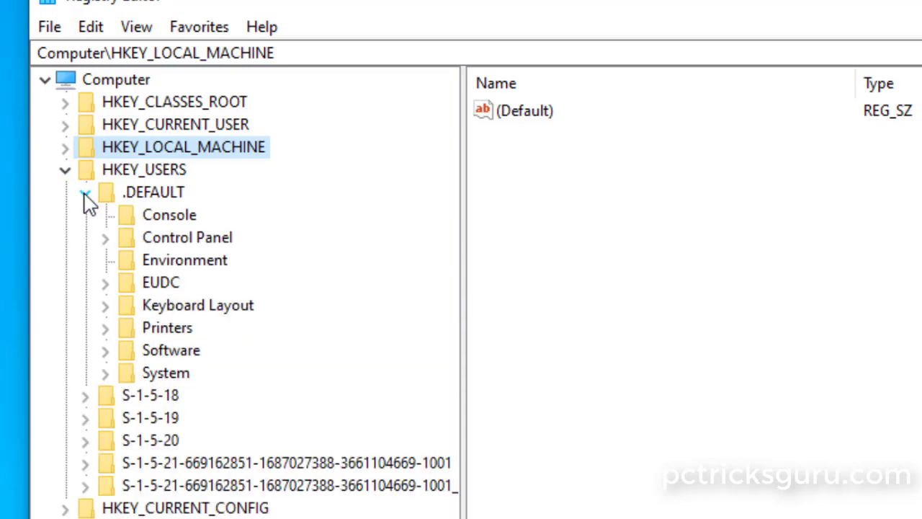
click(106, 352)
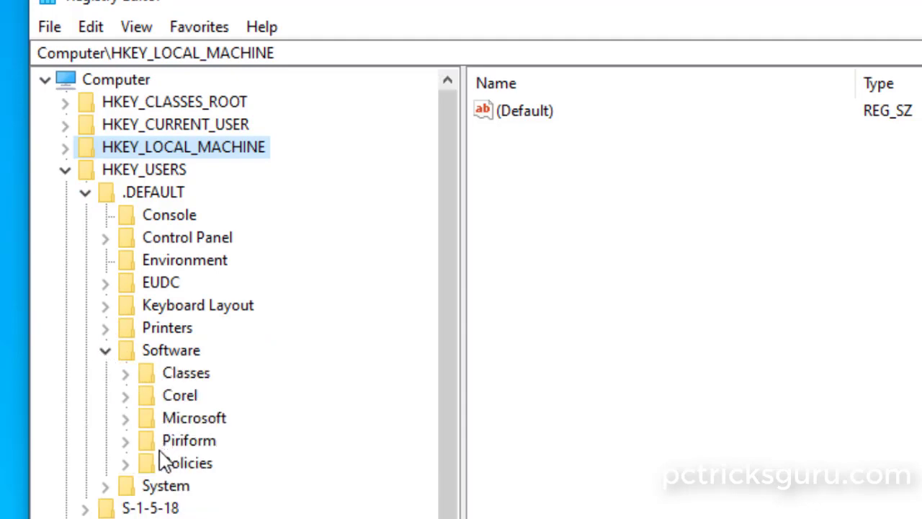
click(126, 419)
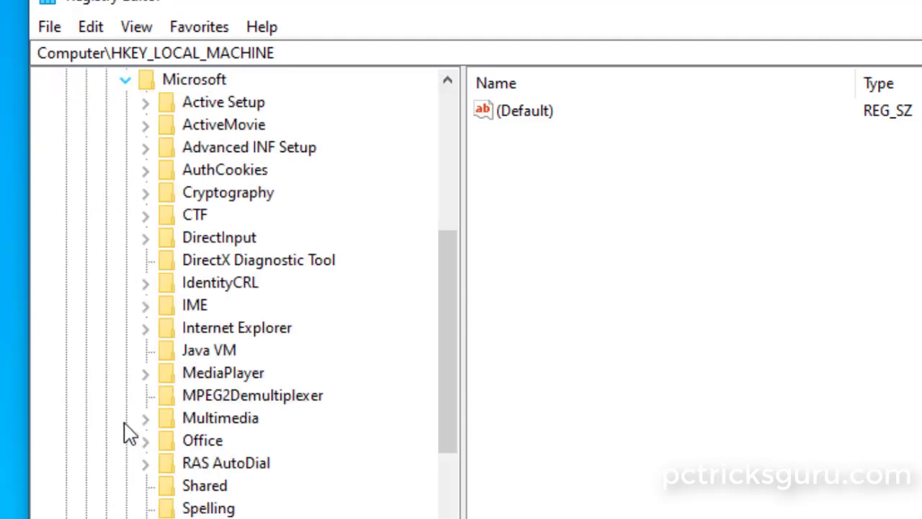
click(209, 443)
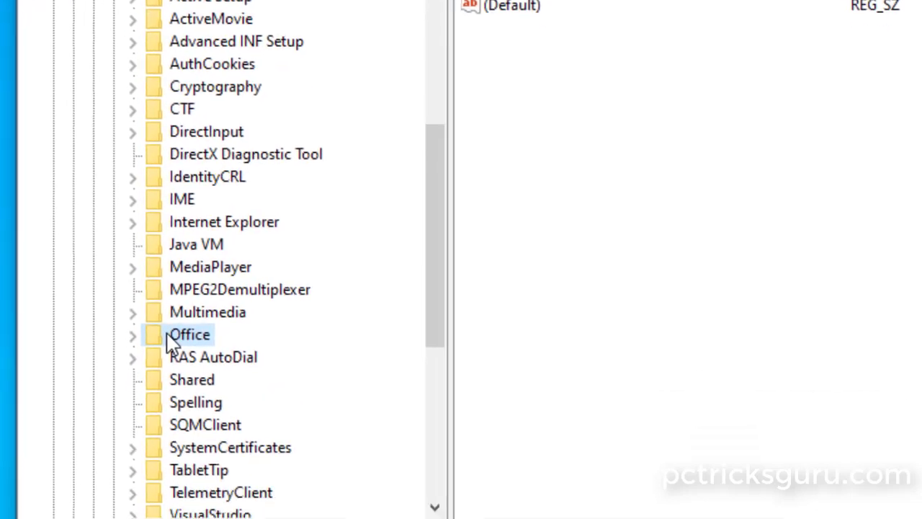
Delete the Office key from HKEY_USERS\.DEFAULT\Software\Microsoft and collapse the .DEFAULT branch
right_click(181, 440)
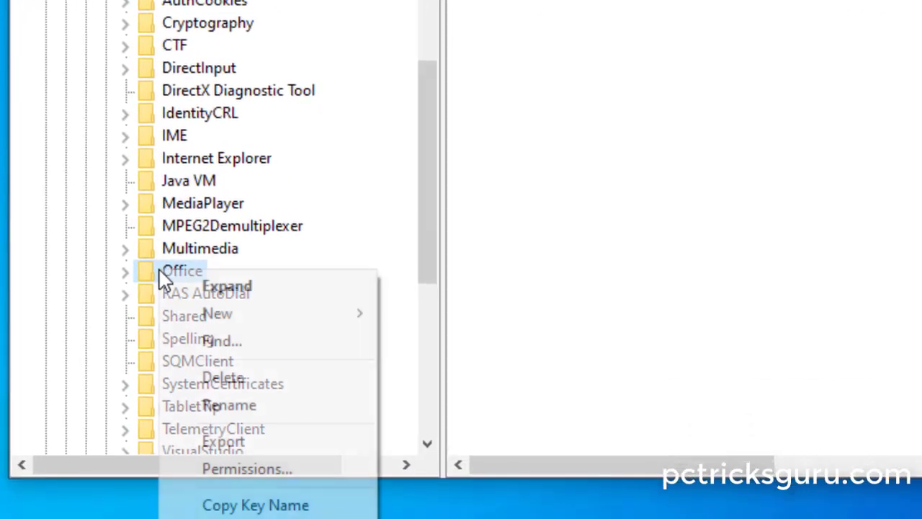
click(220, 383)
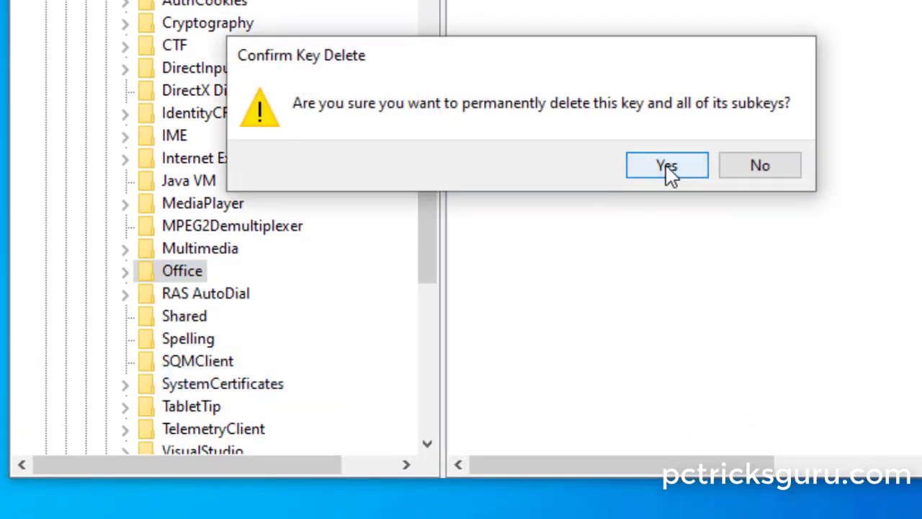
click(668, 171)
drag(430, 138, 419, 18)
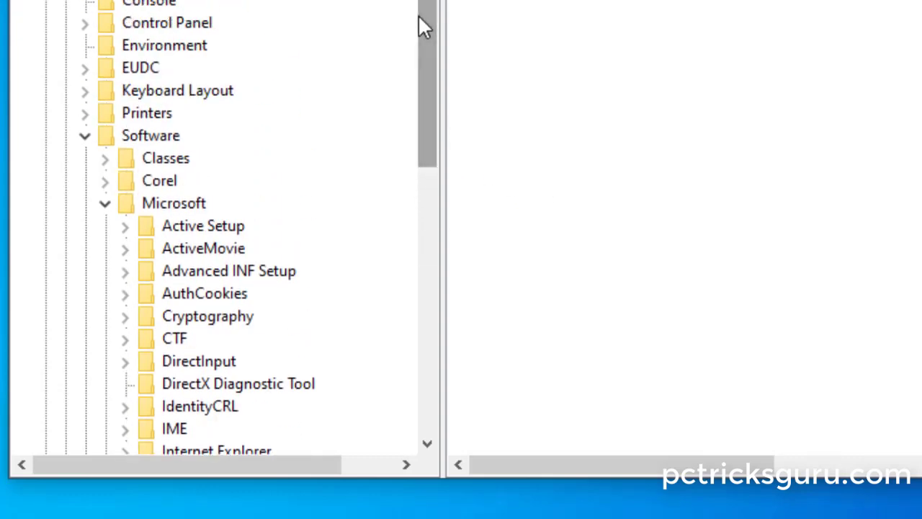
scroll(68, 7, up, 1)
click(65, 4)
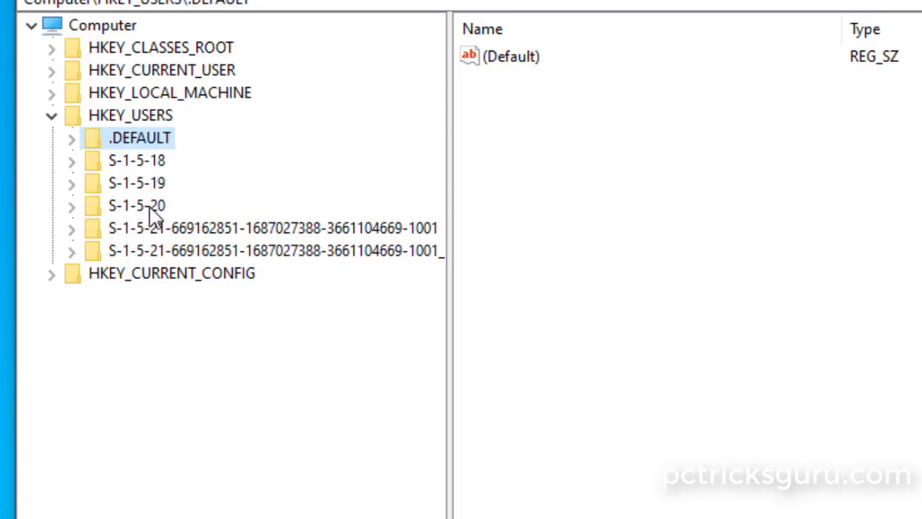
In the permissions of HKEY_USERS\S-1-5-20, allow Full Control for ALL APPLICATION PACKAGES, and close the Registry Editor
click(143, 209)
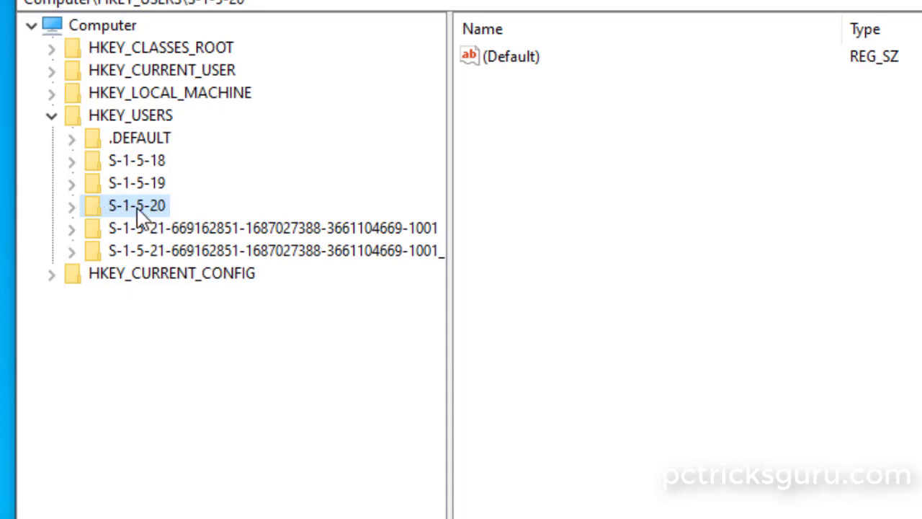
right_click(139, 215)
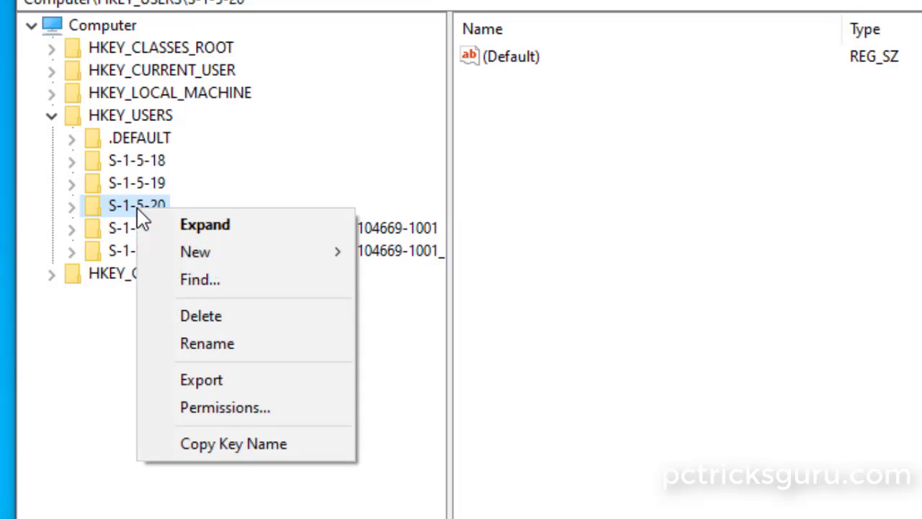
click(200, 405)
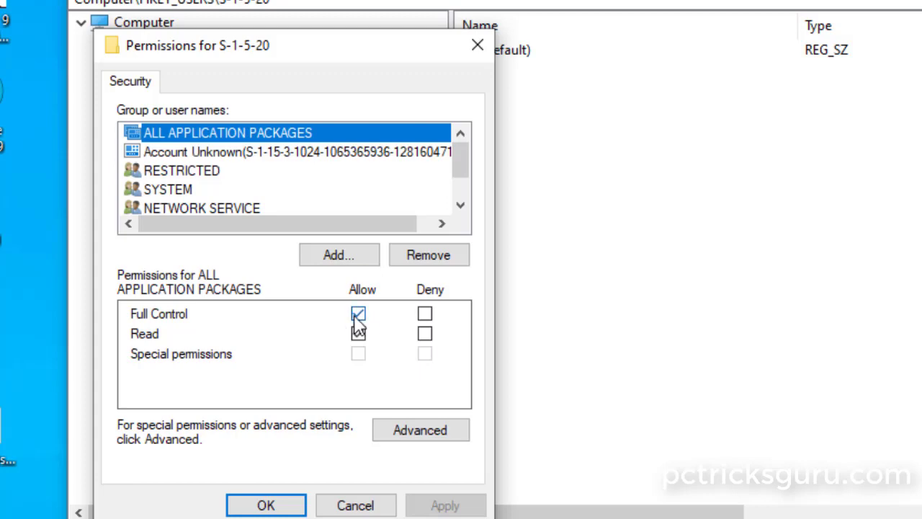
click(272, 504)
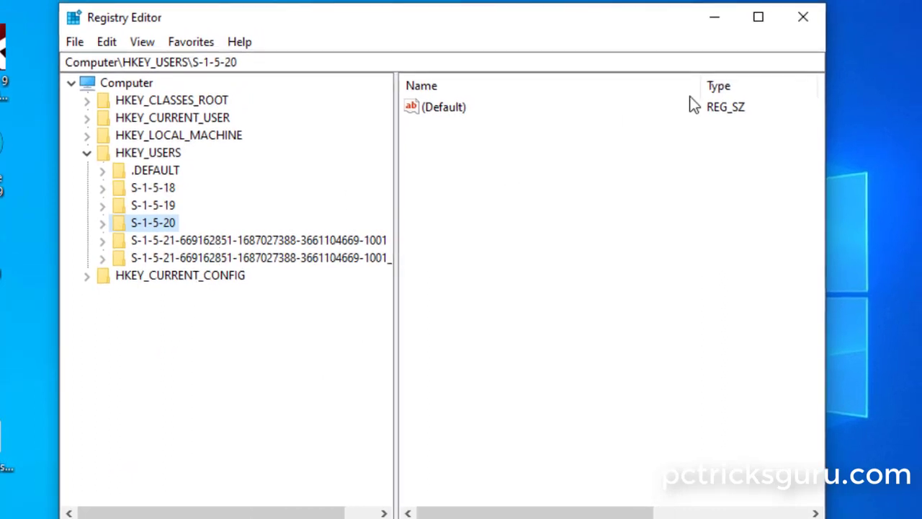
click(804, 18)
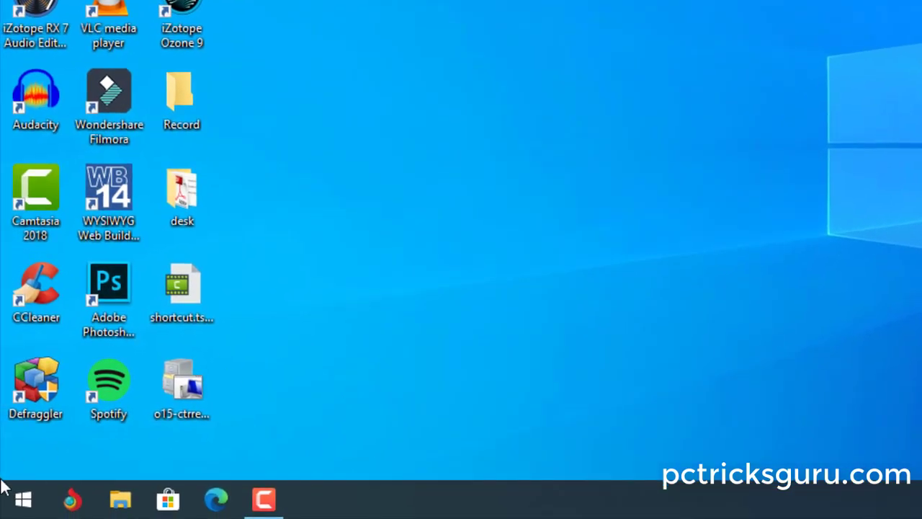
right_click(4, 506)
mouse_move(208, 443)
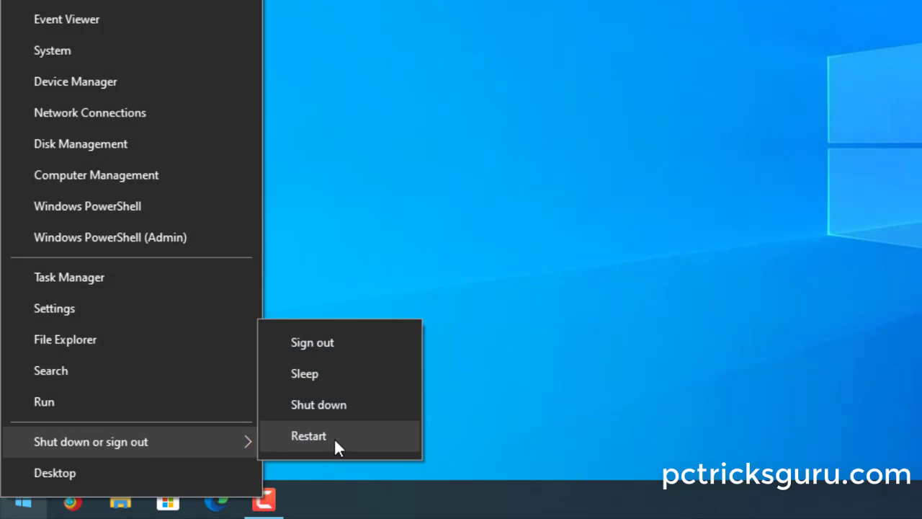
click(676, 217)
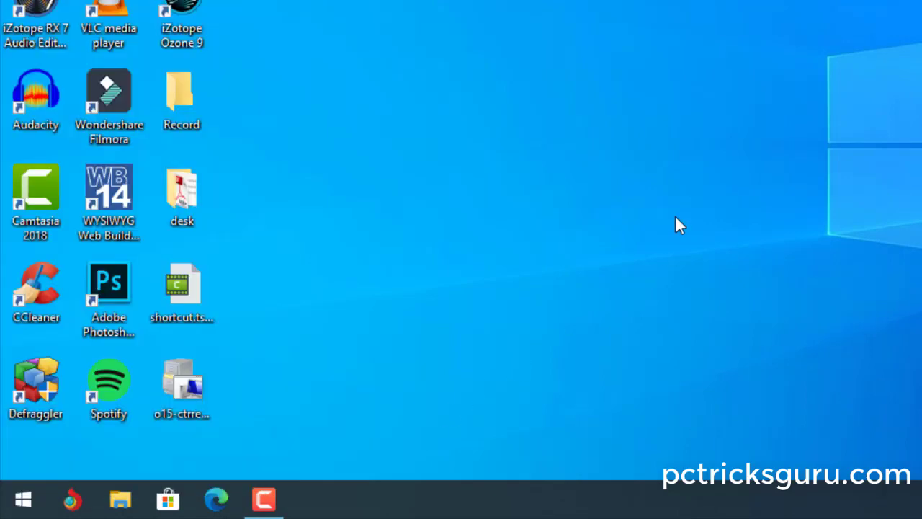